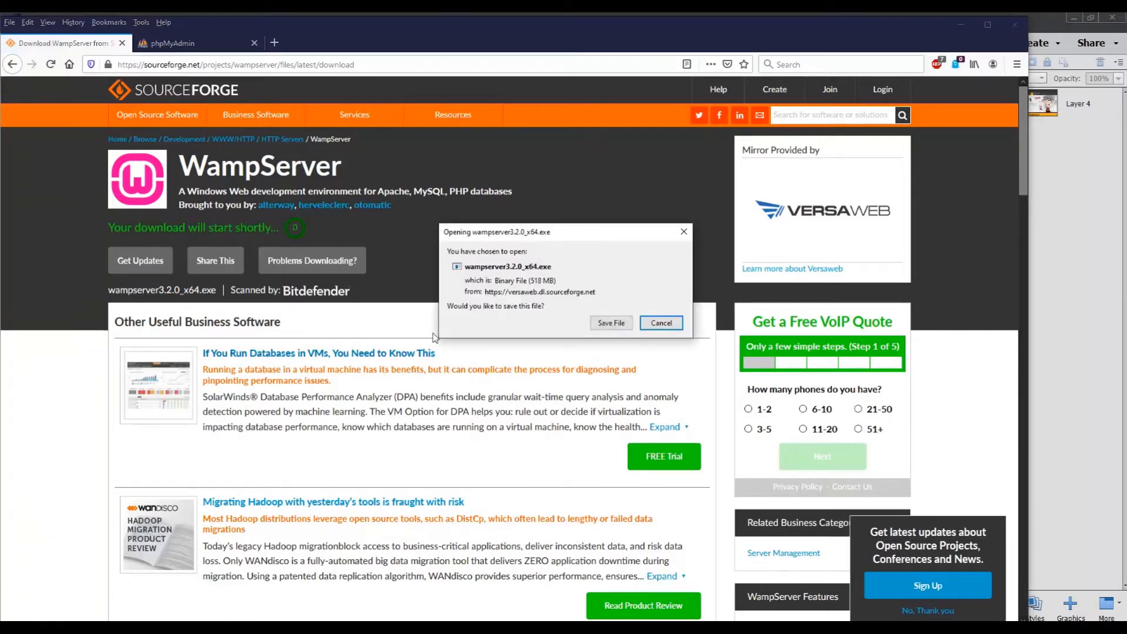
# Step: Save the installer wampserver3.2.0_x64.exe and start its setup with English as the installation language
pyautogui.click(610, 323)
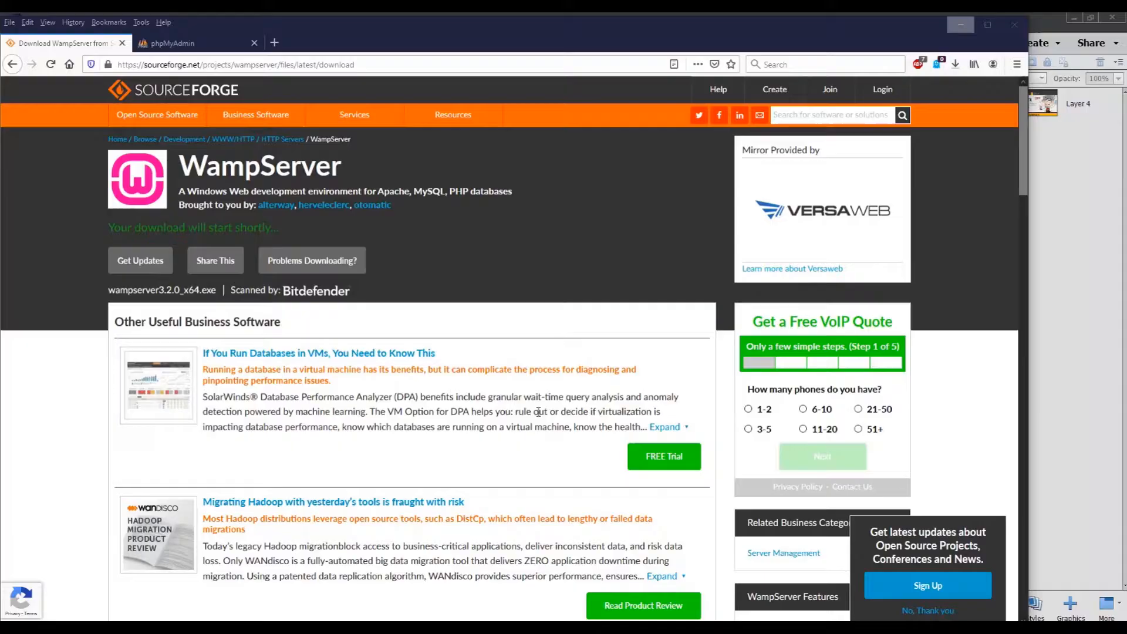
pyautogui.click(594, 353)
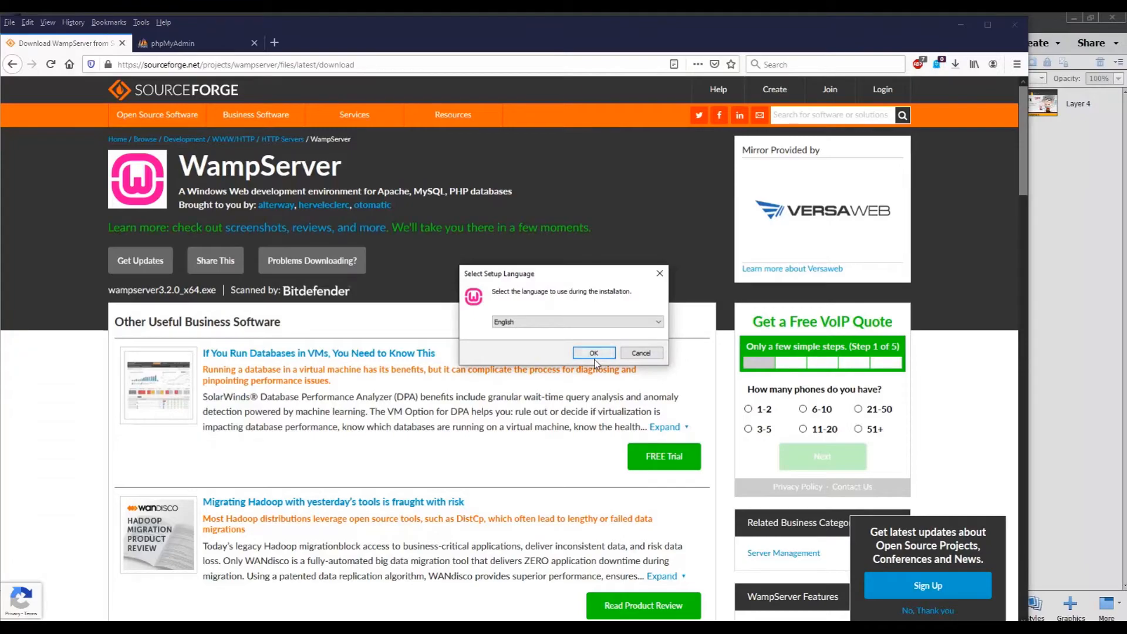
# Step: Minimize the windows around the setup wizard and accept the WampServer license agreement to continue
pyautogui.click(967, 25)
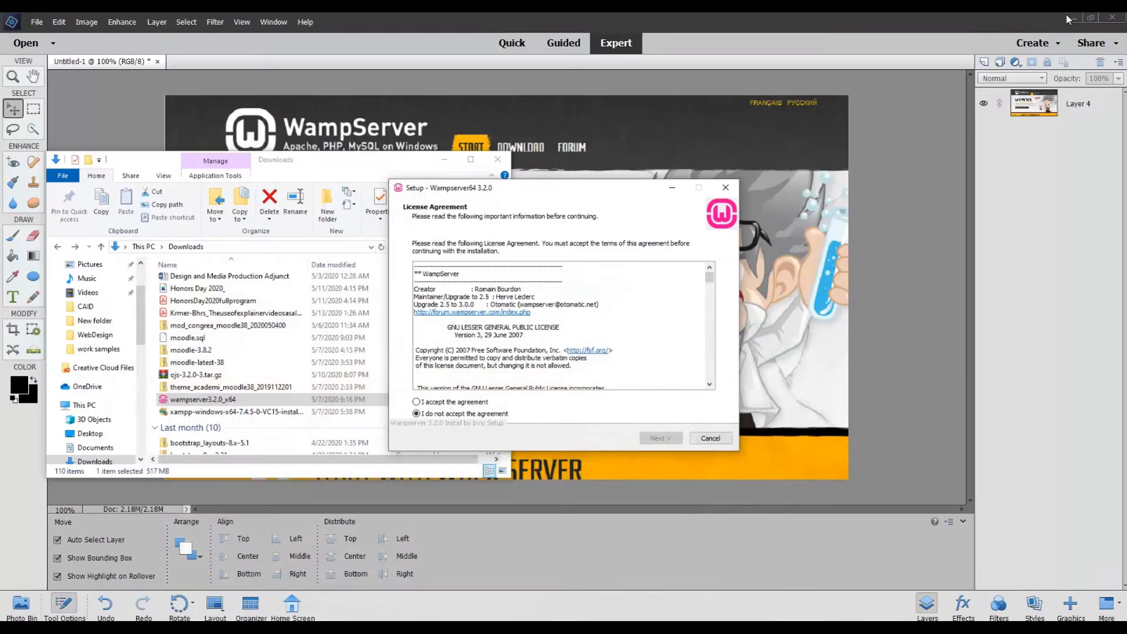
pyautogui.click(1074, 17)
pyautogui.click(444, 159)
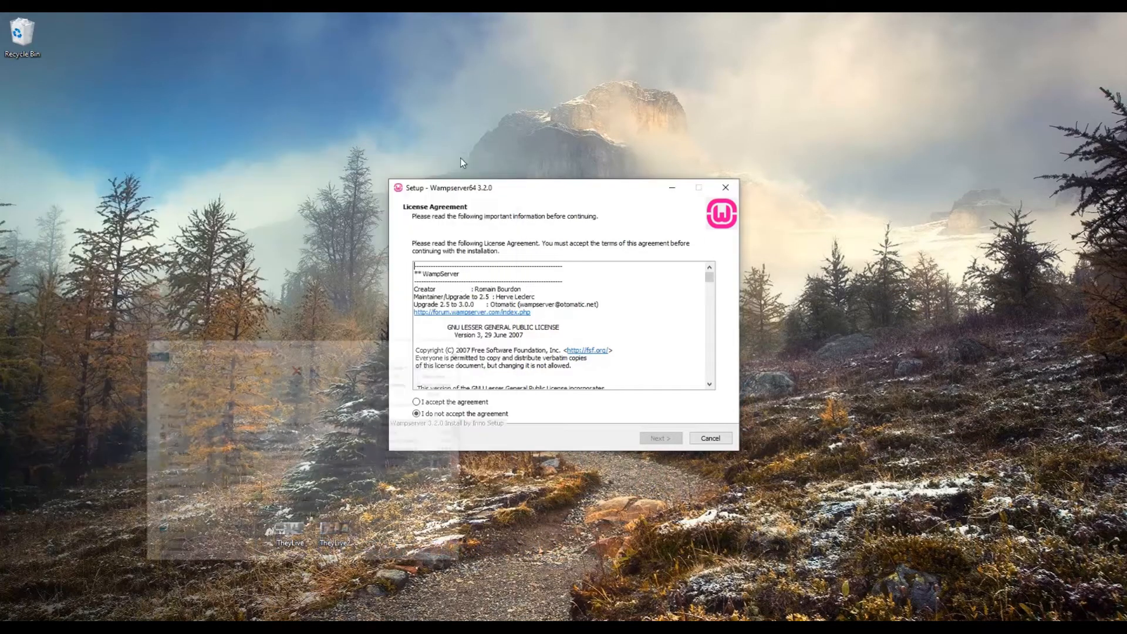
pyautogui.click(468, 404)
pyautogui.click(660, 439)
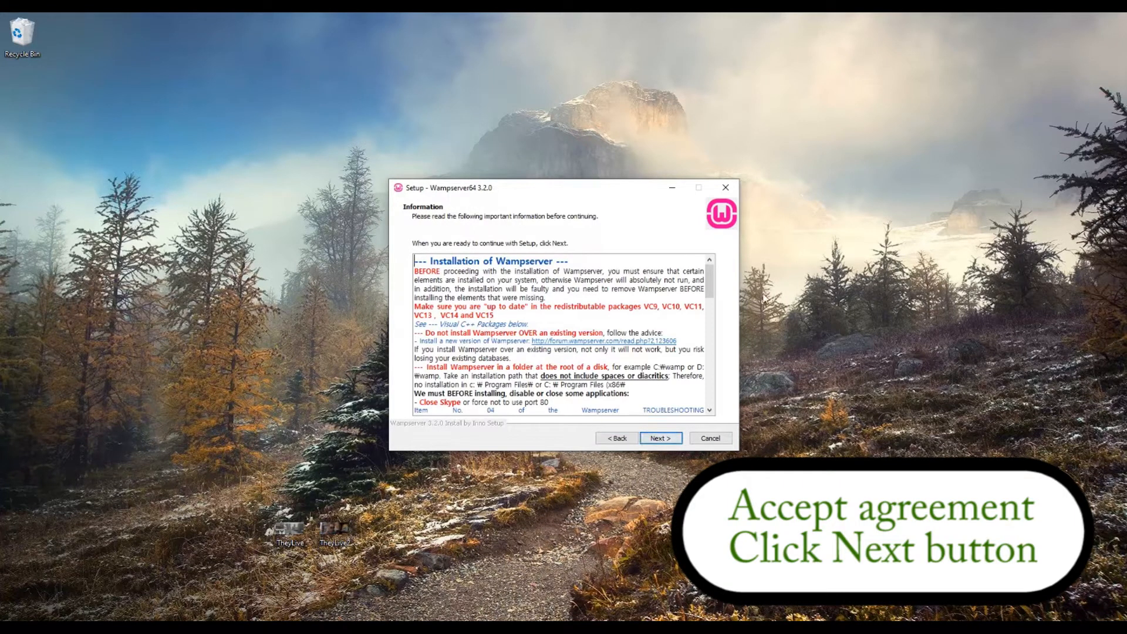
# Step: Go through the pre-installation information and set the destination folder to c:\wamp64b
pyautogui.click(711, 268)
pyautogui.moveTo(713, 271)
pyautogui.mouseDown()
pyautogui.moveTo(714, 405)
pyautogui.moveTo(699, 334)
pyautogui.moveTo(699, 359)
pyautogui.moveTo(707, 258)
pyautogui.mouseUp()
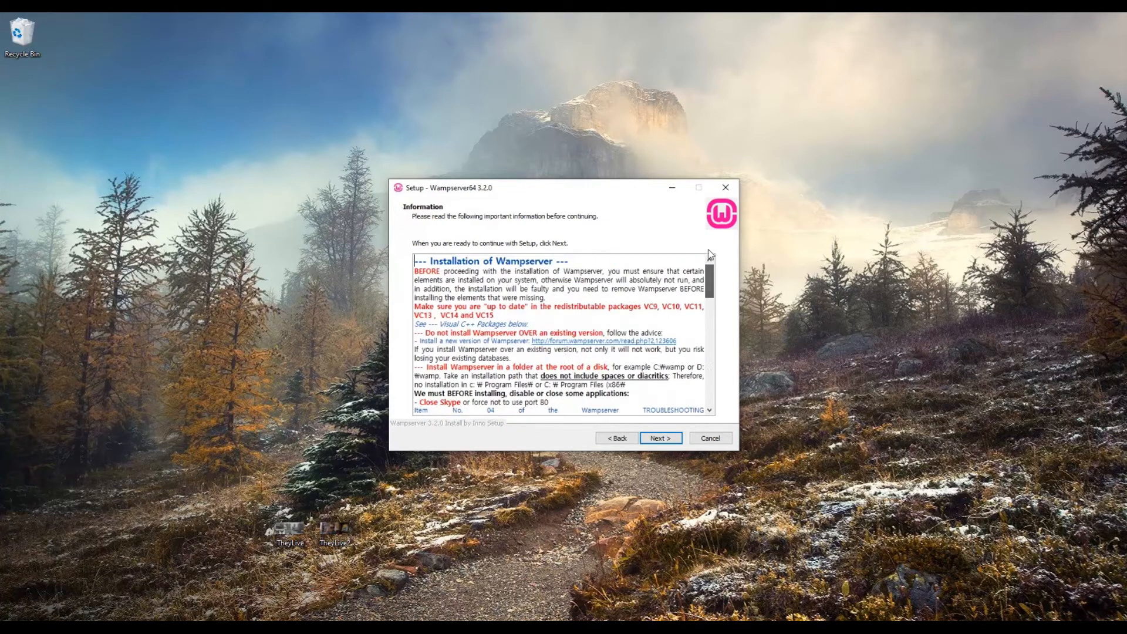
pyautogui.click(671, 438)
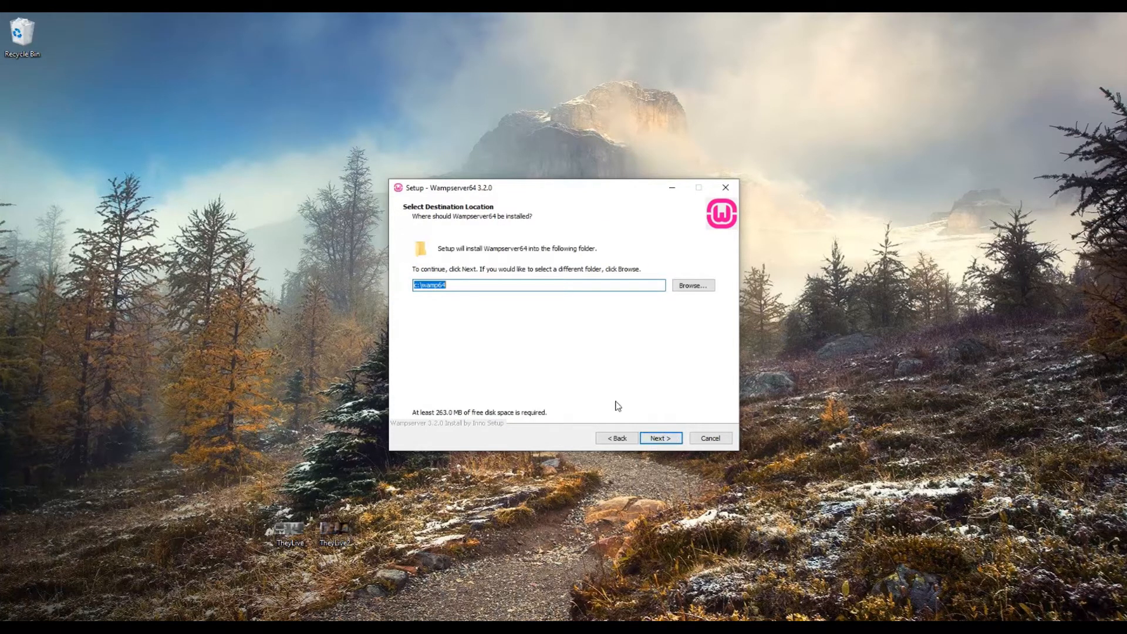
pyautogui.click(574, 285)
pyautogui.write('b')
pyautogui.click(662, 440)
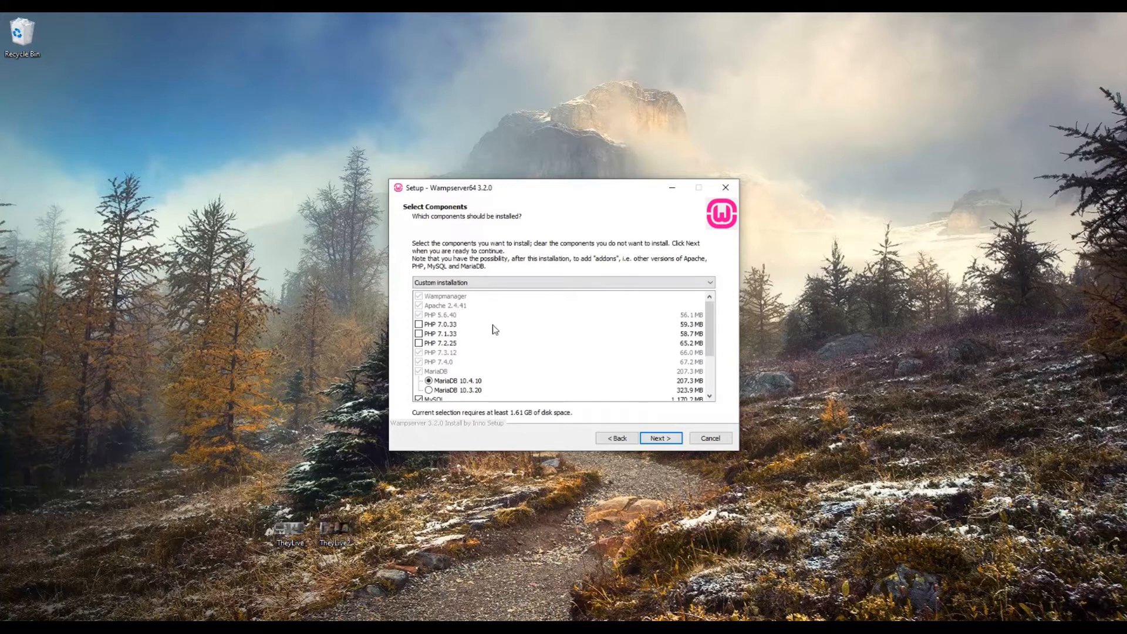
# Step: Keep MariaDB 10.4.10 and MySQL 8.0.18 among the components to install and review the installation summary
pyautogui.scroll(-1, 531, 350)
pyautogui.scroll(-1, 533, 352)
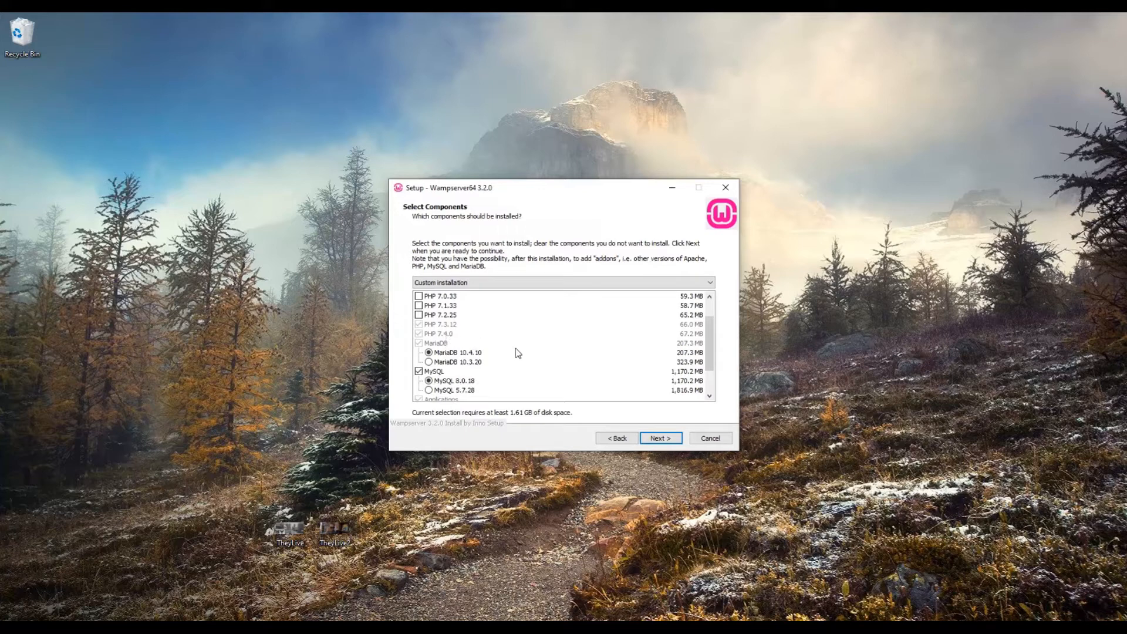
pyautogui.scroll(-1, 541, 359)
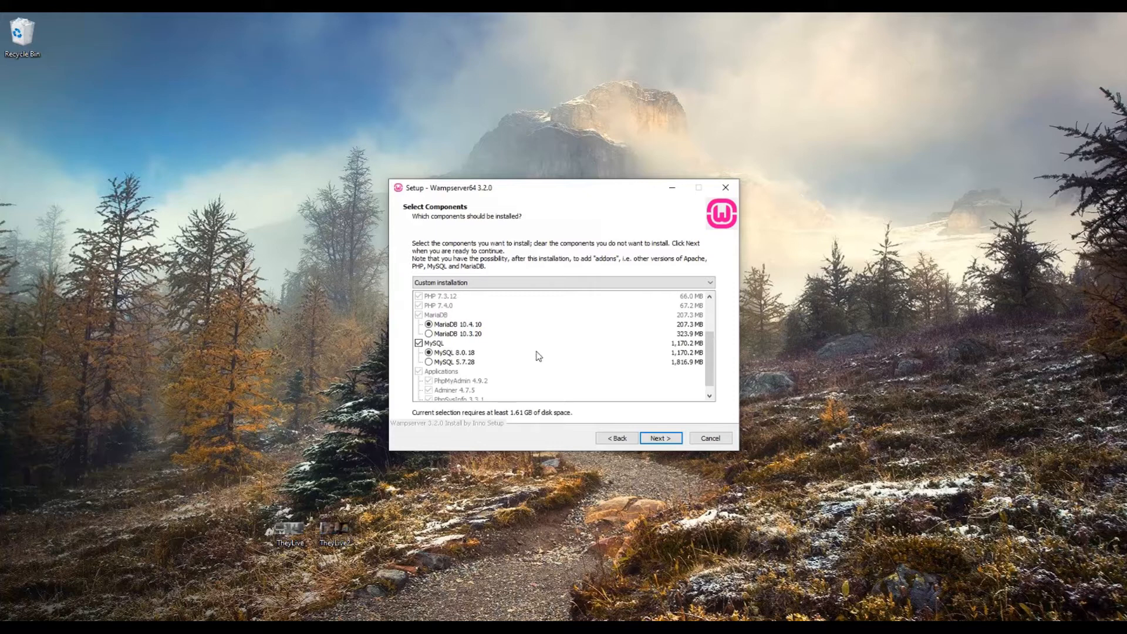
pyautogui.scroll(-1, 537, 357)
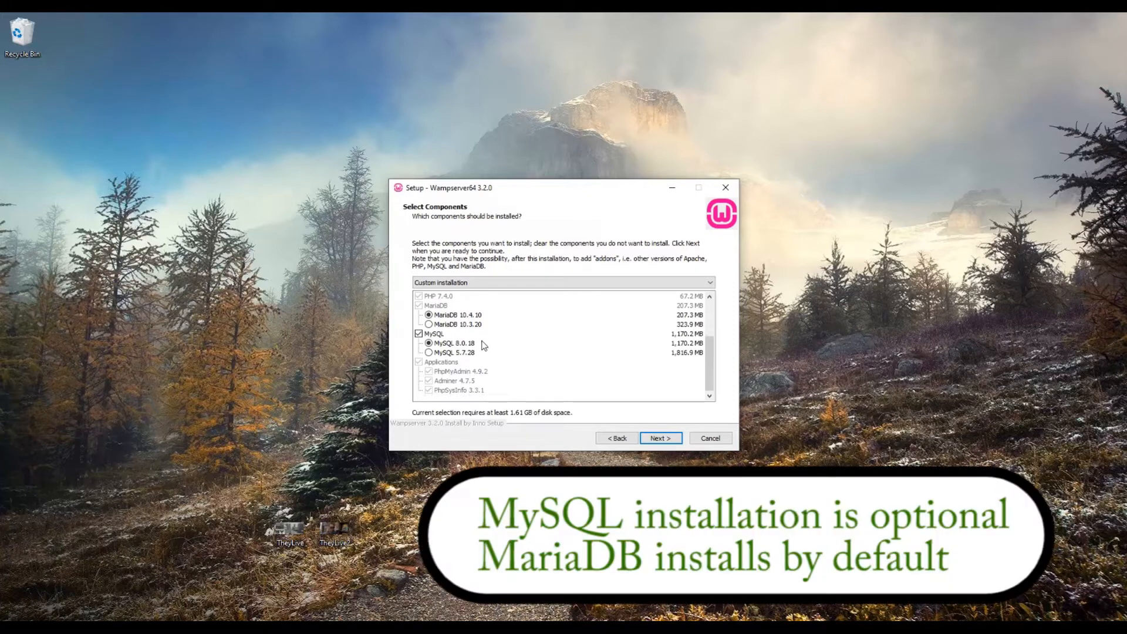
pyautogui.click(419, 334)
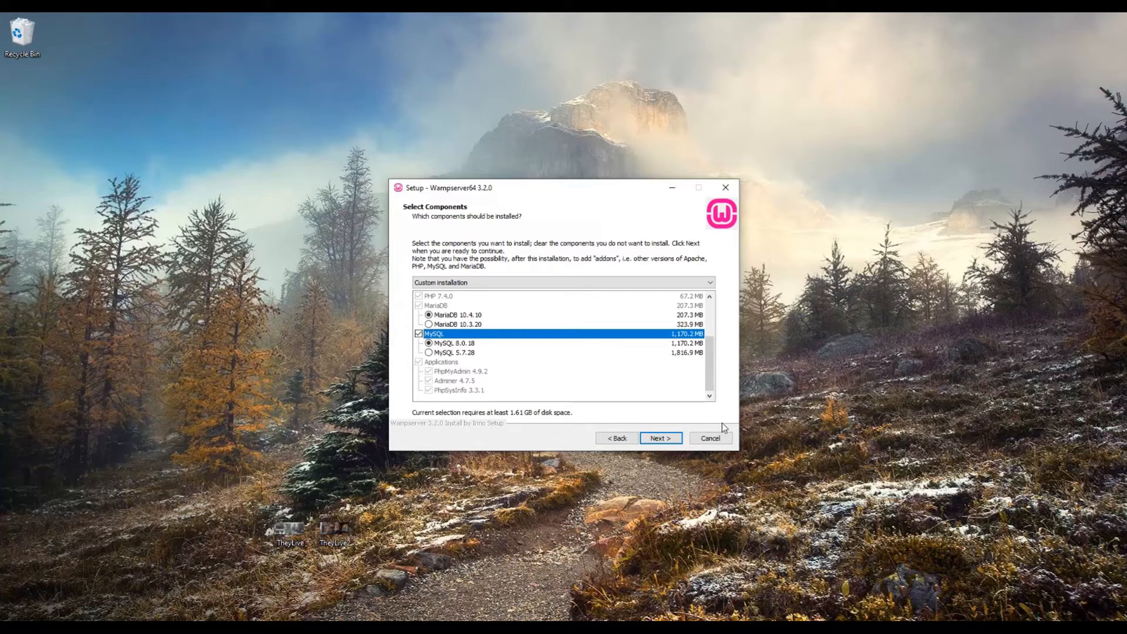
pyautogui.click(659, 438)
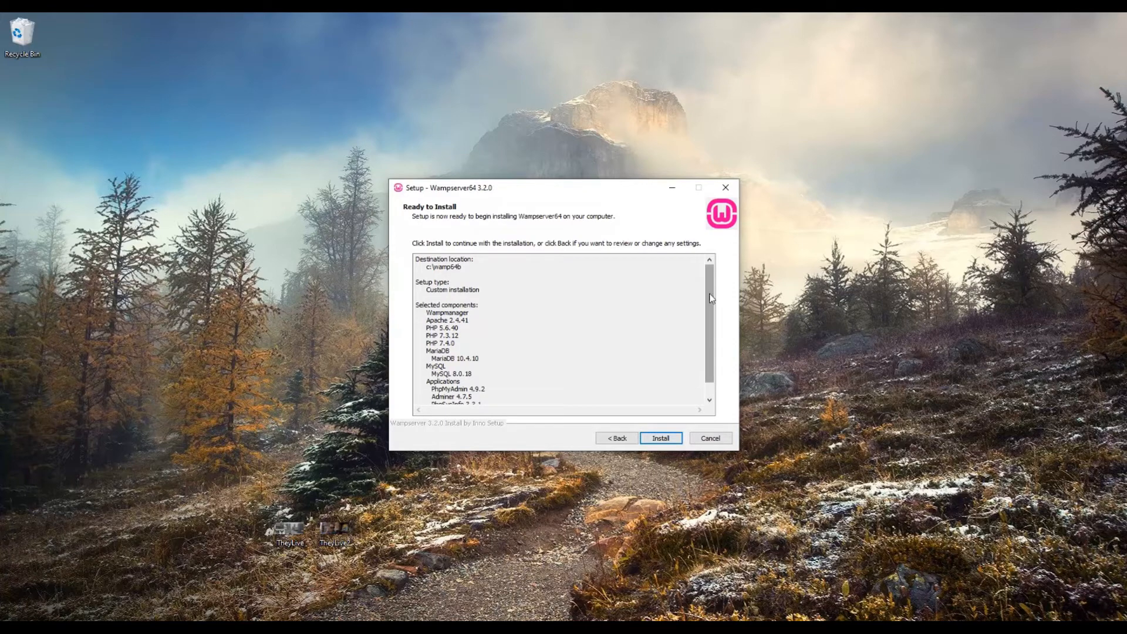
pyautogui.scroll(-1, 710, 352)
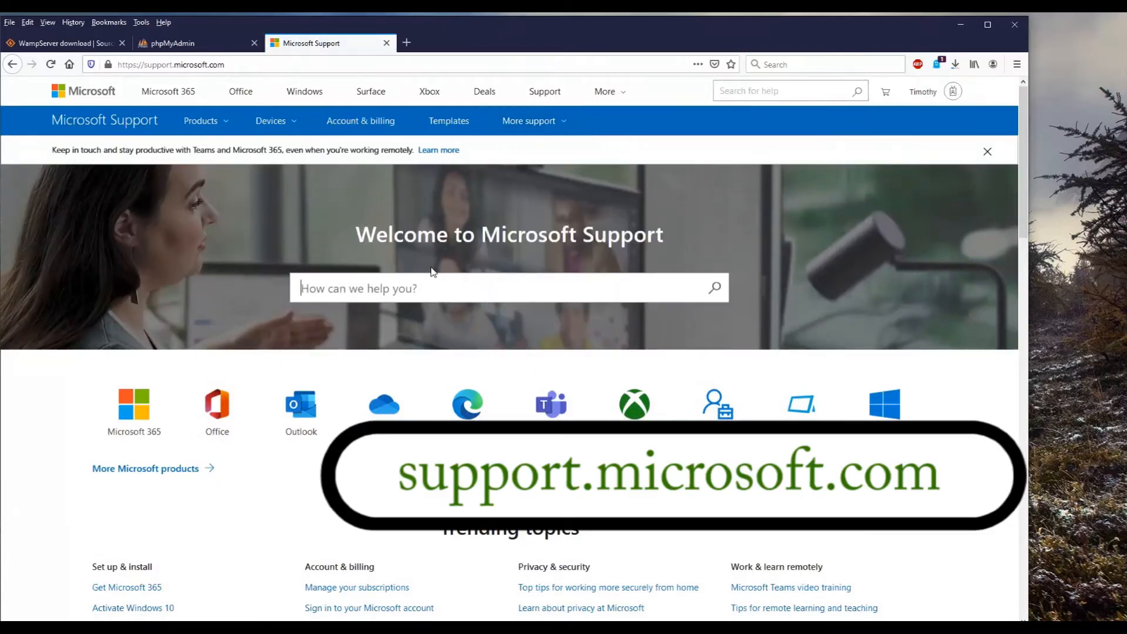
# Step: Search Microsoft Support for "microsoft visual C++" and open the article on the latest supported Visual C++ downloads
pyautogui.write('microsoft visual C++')
pyautogui.press('Return')
pyautogui.click(457, 212)
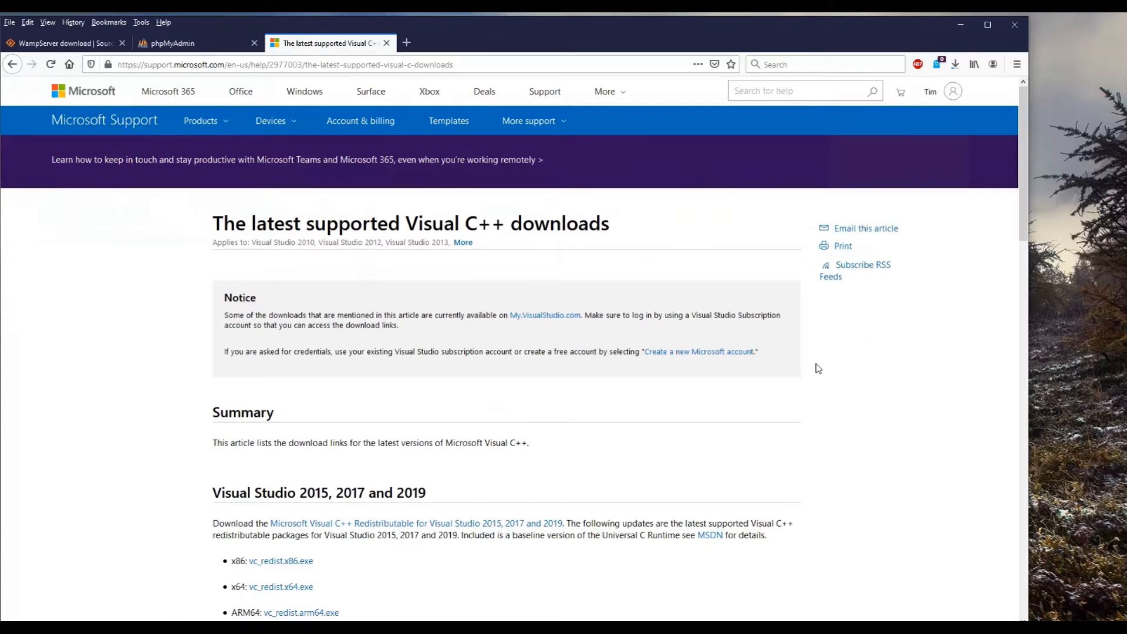
# Step: Look through the listed Visual C++ packages and bring up the vc_redist.x86.exe download prompt without saving the file
pyautogui.scroll(-5, 787, 410)
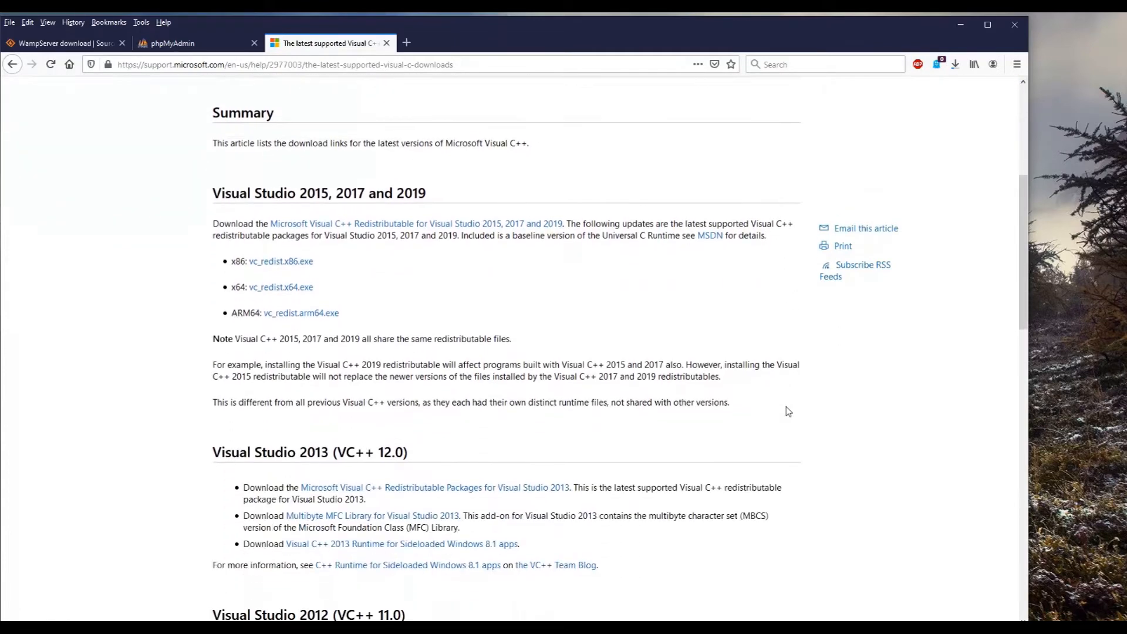
pyautogui.scroll(-3, 787, 411)
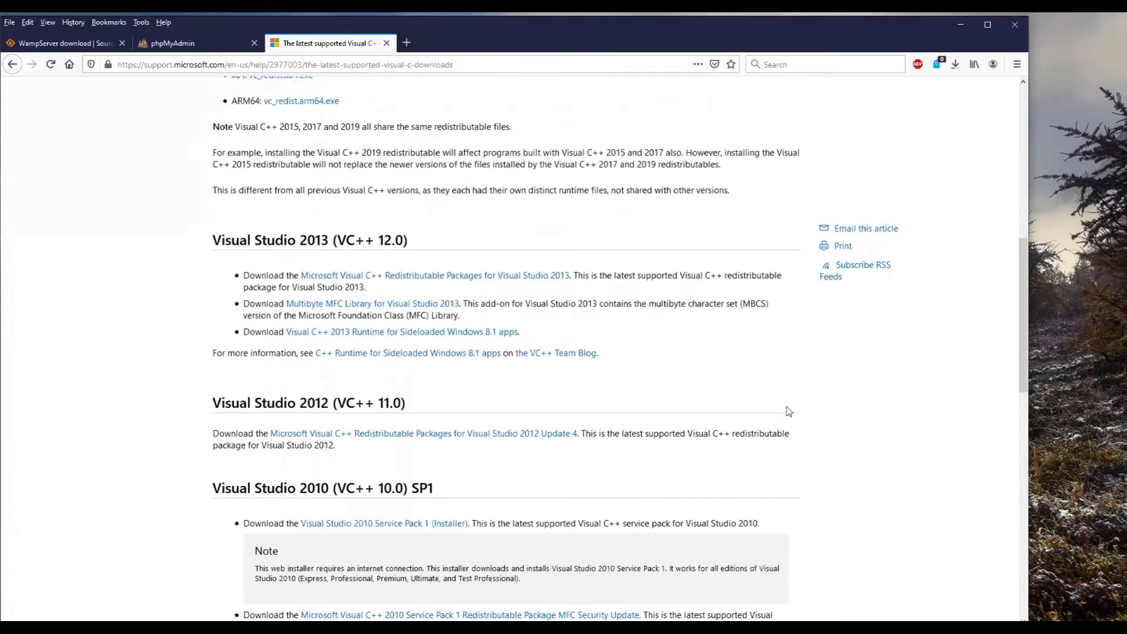
pyautogui.scroll(2, 788, 410)
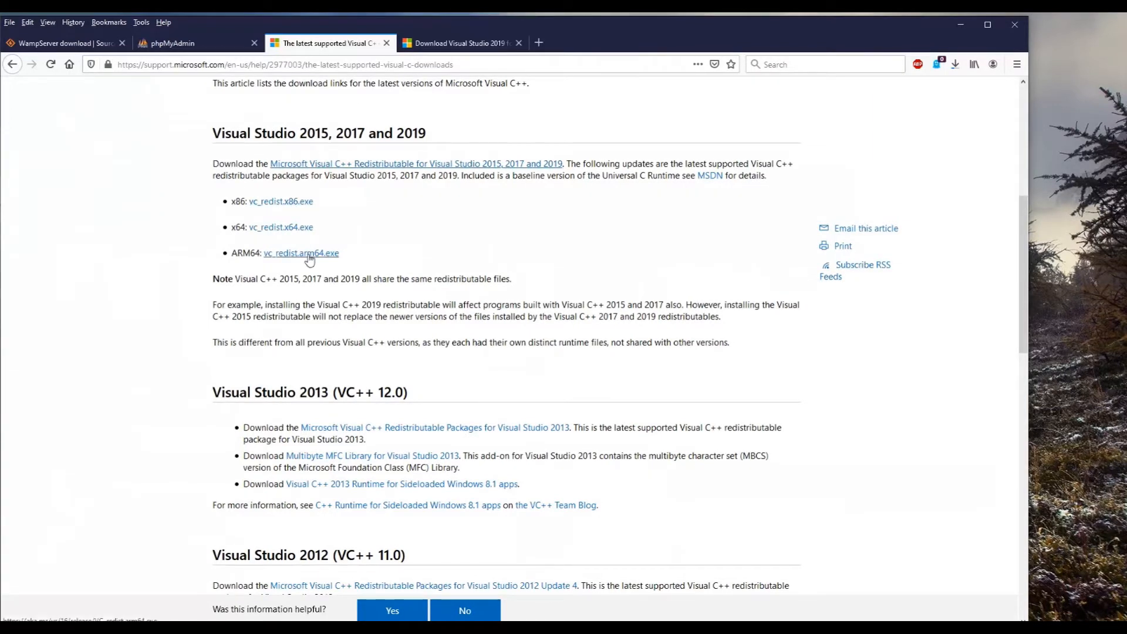
pyautogui.click(276, 202)
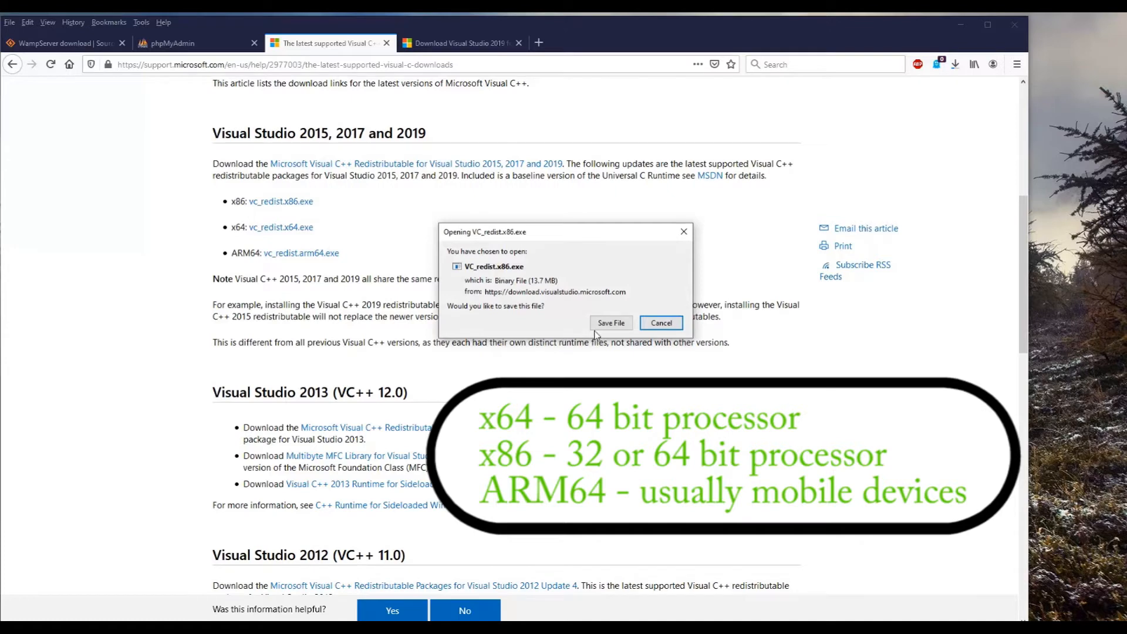
pyautogui.click(661, 324)
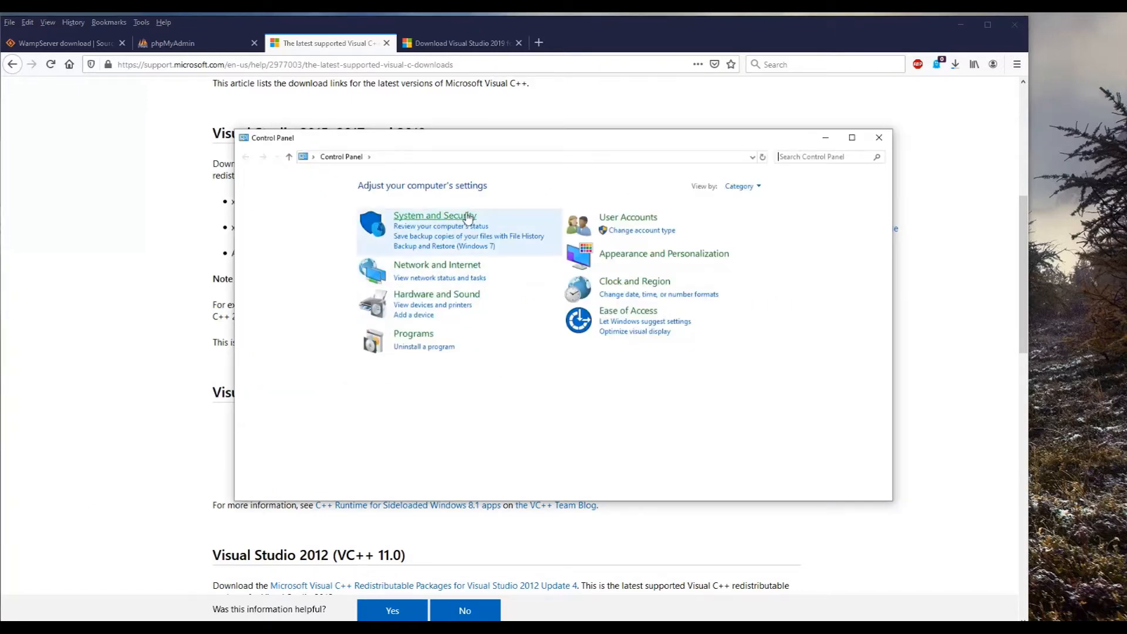
# Step: In the Control Panel, check the computer's system type and the list of installed Microsoft Visual C++ redistributables
pyautogui.click(468, 217)
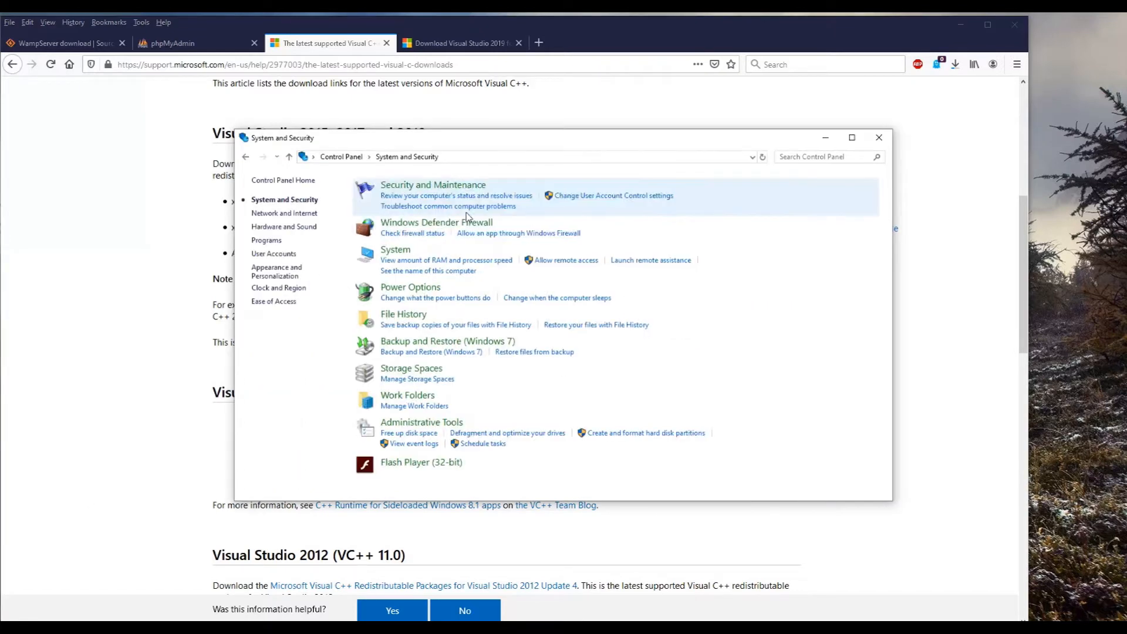
pyautogui.click(403, 250)
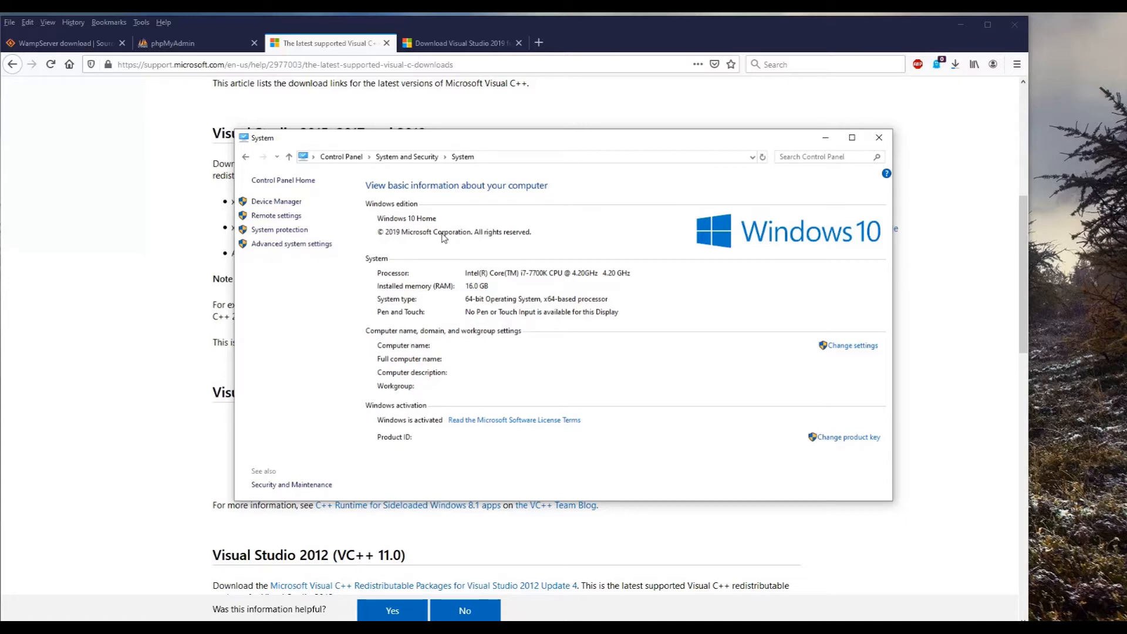
pyautogui.click(297, 181)
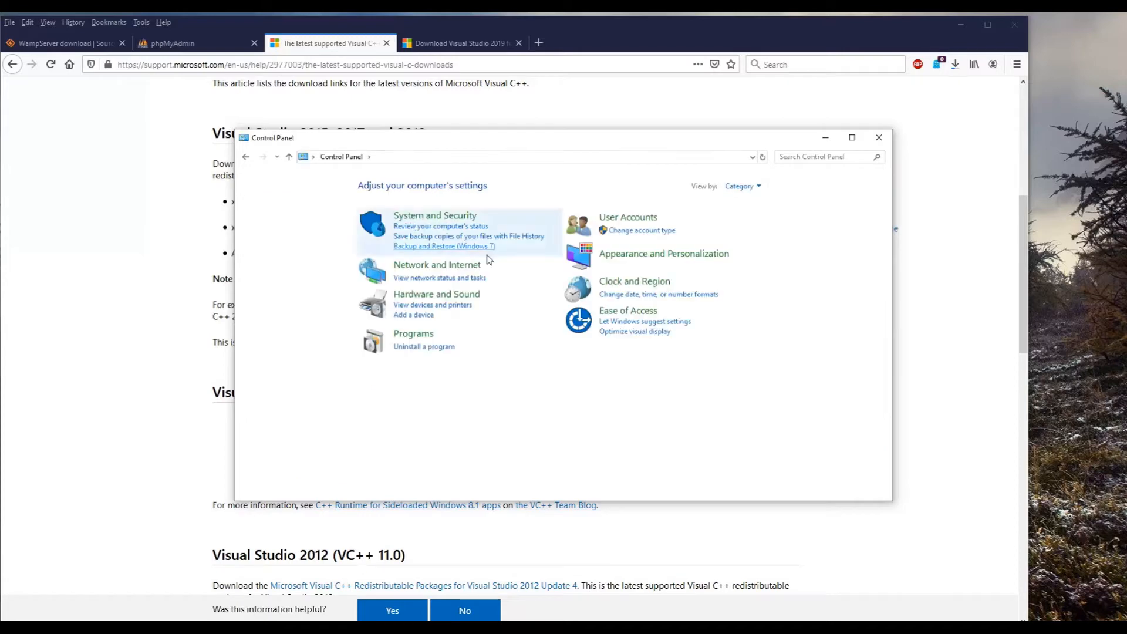
pyautogui.click(440, 347)
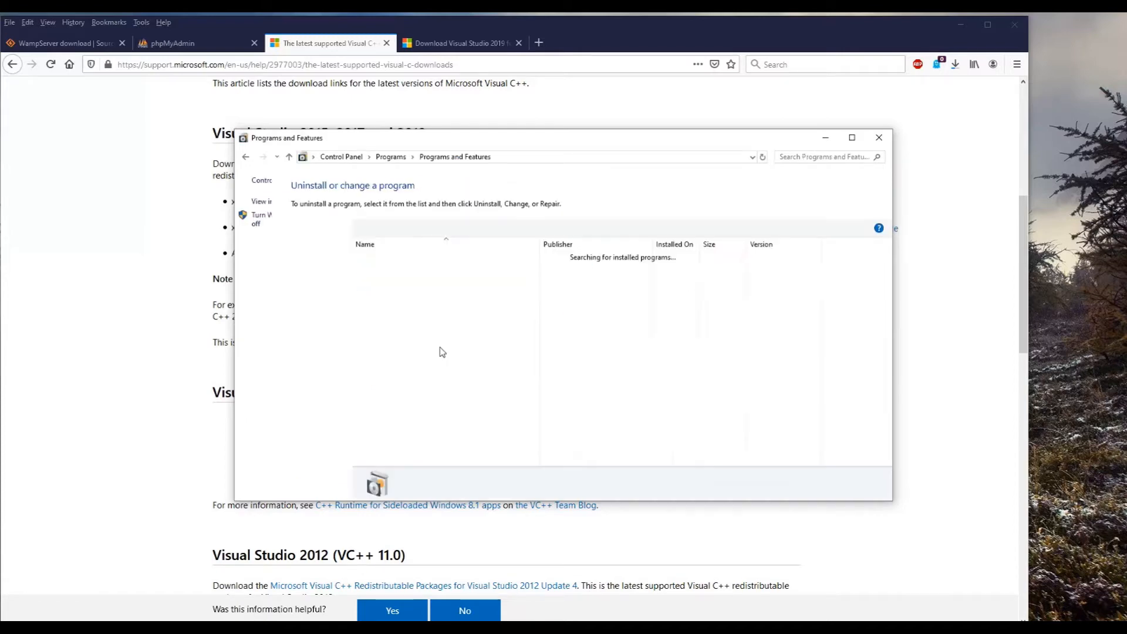
pyautogui.scroll(-5, 672, 397)
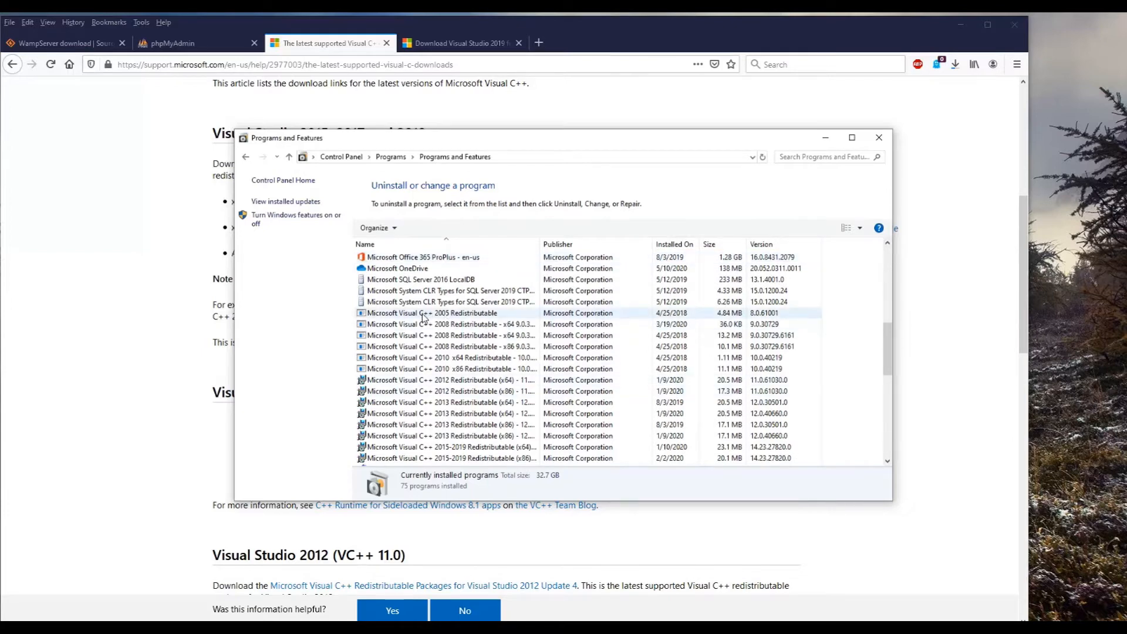
pyautogui.scroll(-1, 424, 317)
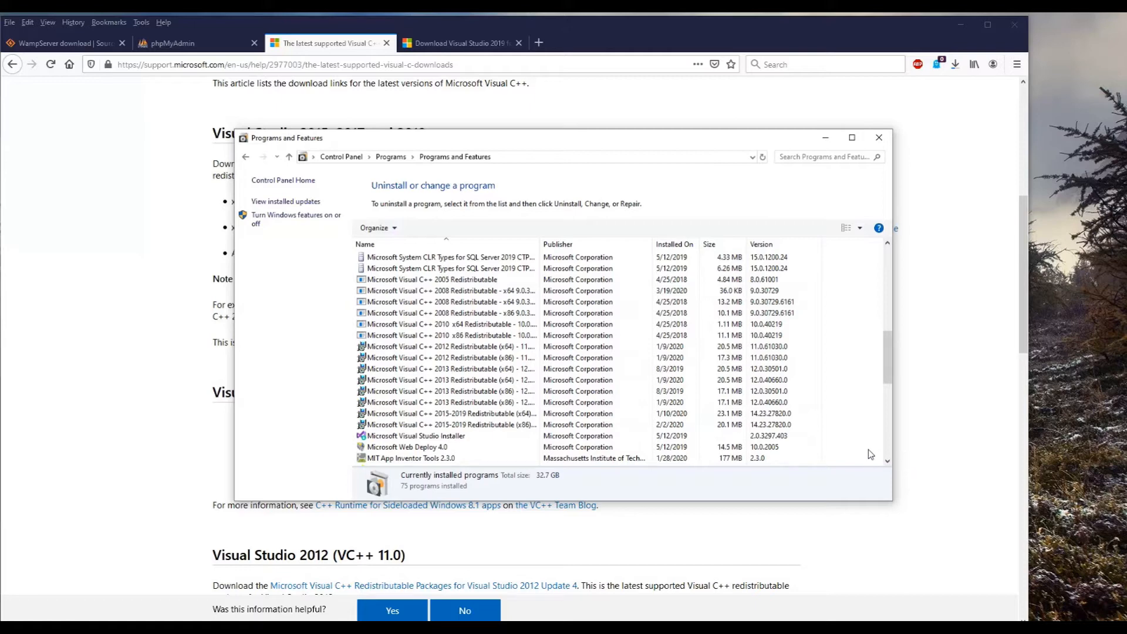
# Step: Return to the Visual C++ downloads article for another look, then clear the browser and Control Panel windows from the desktop
pyautogui.click(116, 344)
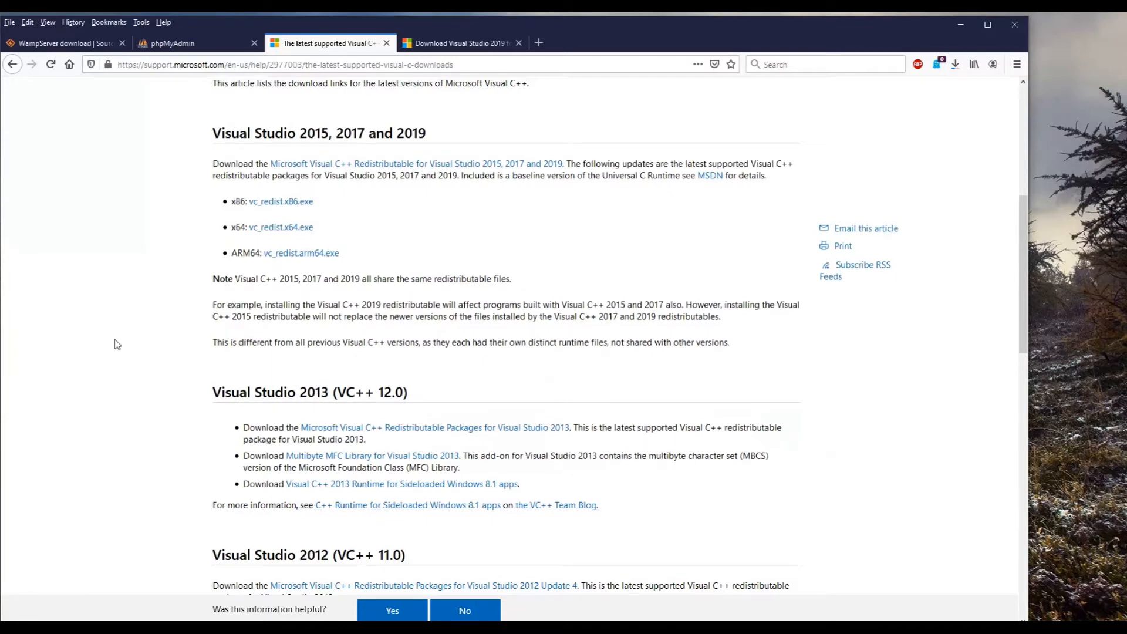
pyautogui.scroll(5, 116, 344)
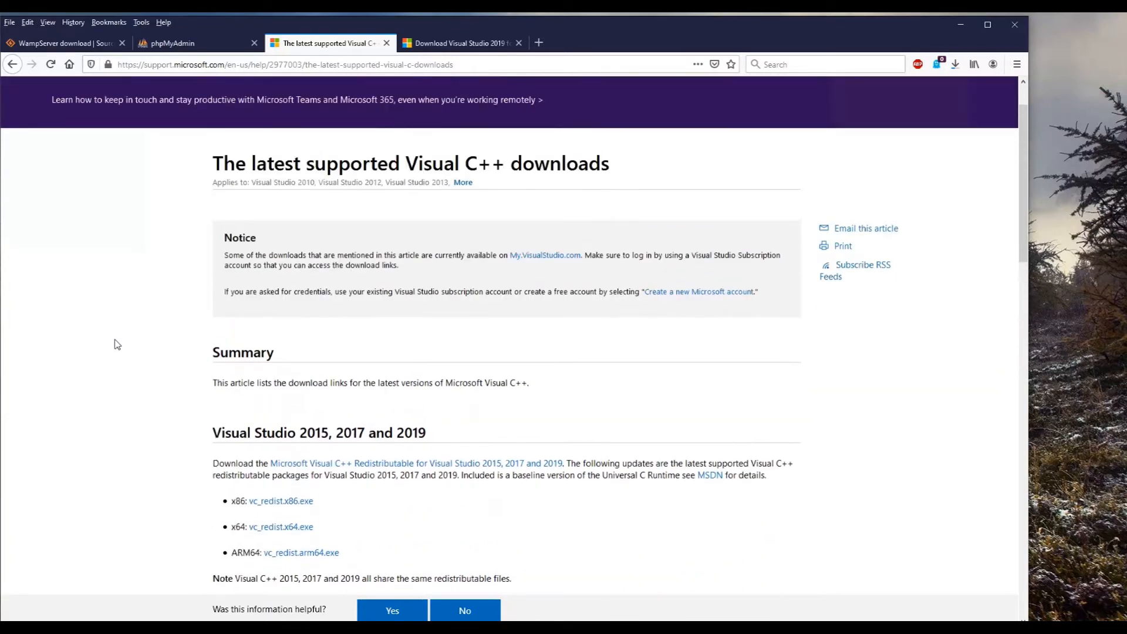
pyautogui.scroll(-3, 116, 344)
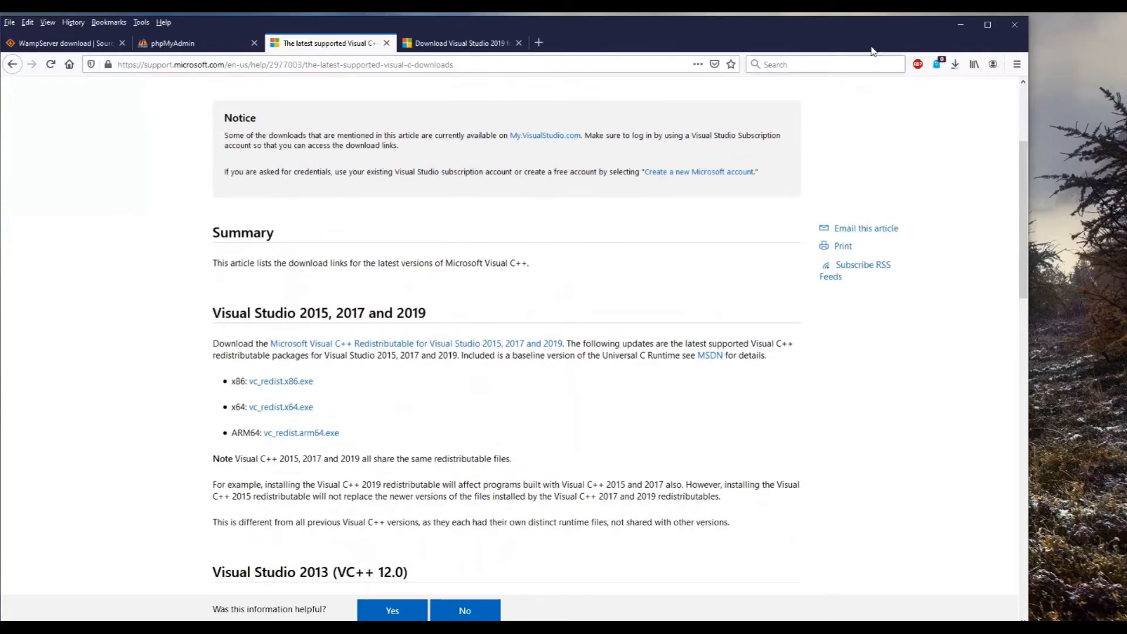
pyautogui.click(954, 25)
pyautogui.click(879, 138)
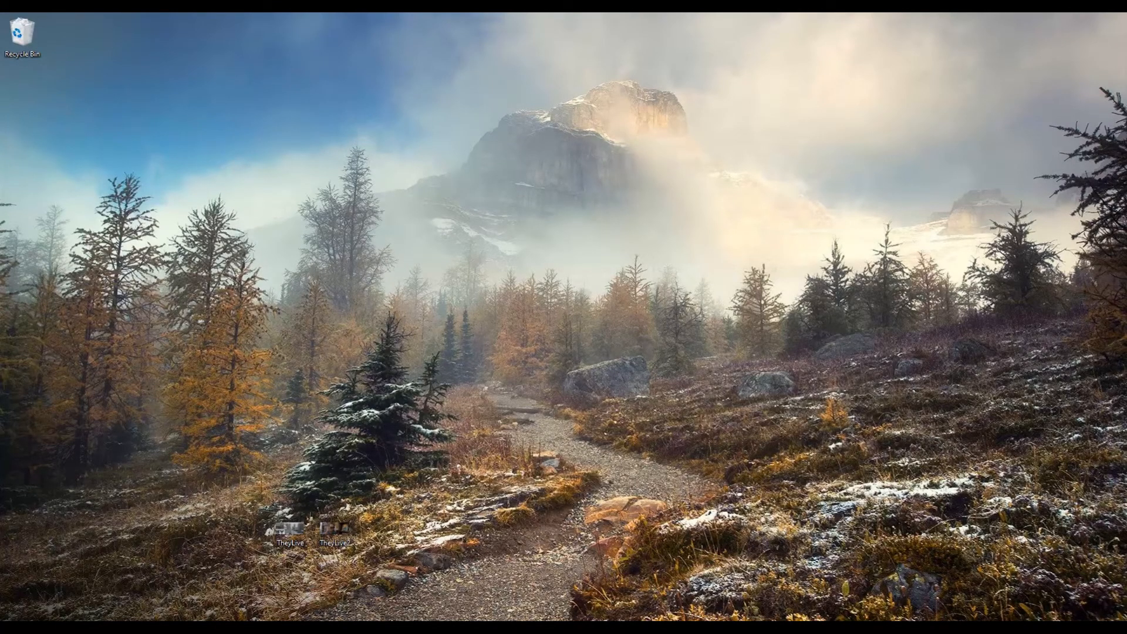
# Step: Open the php.ini file for PHP 7.3.12 from WampServer in the system tray
pyautogui.click(1034, 629)
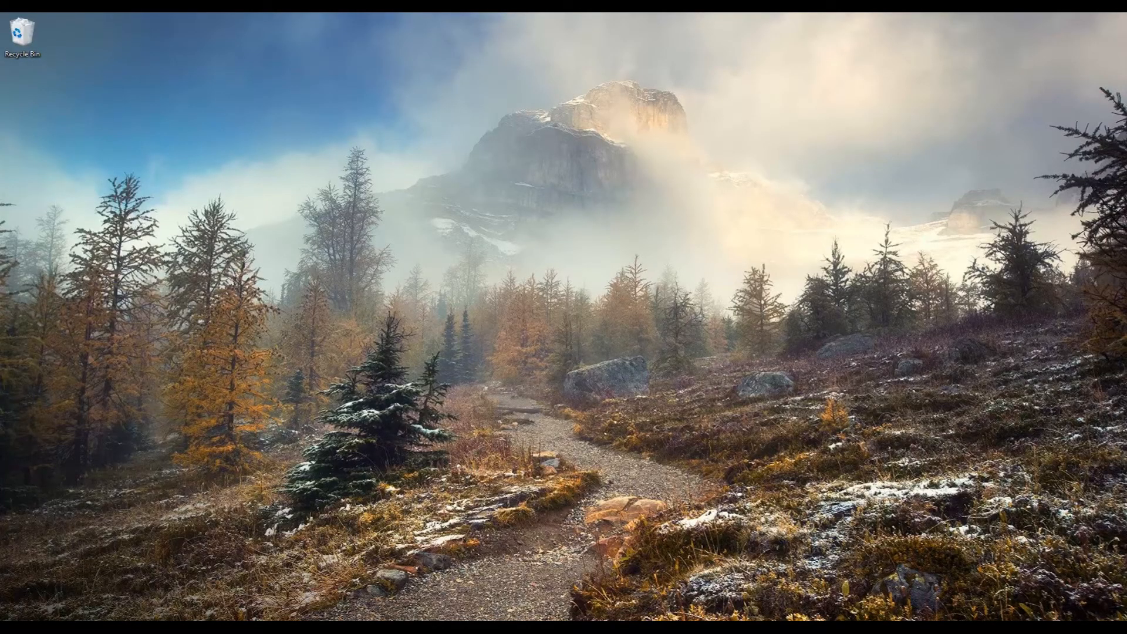
pyautogui.click(1034, 630)
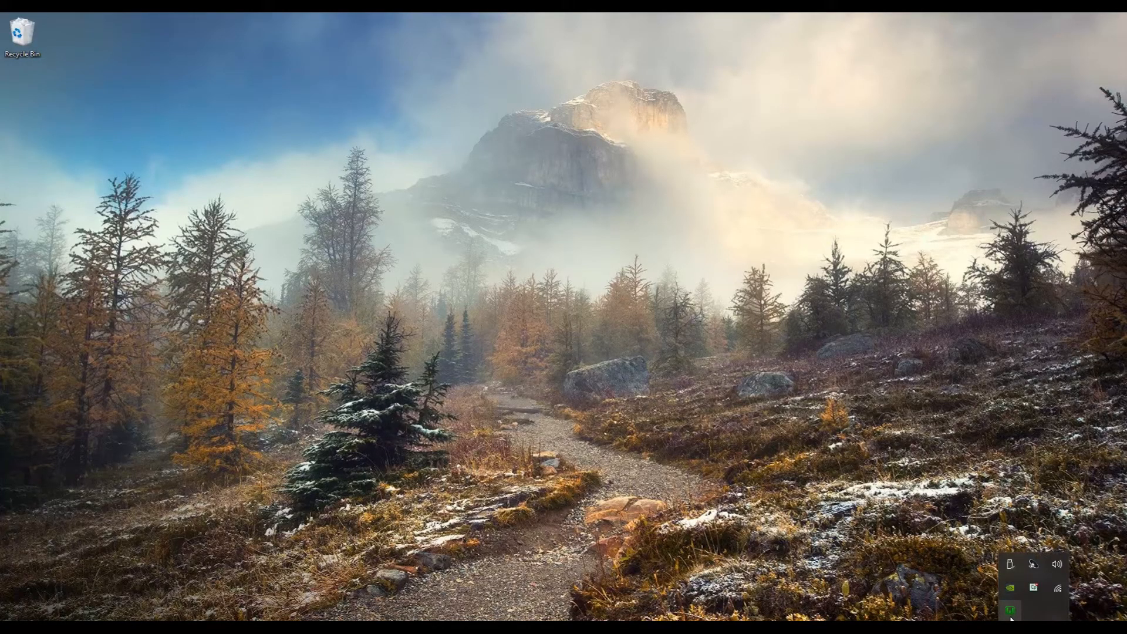
pyautogui.click(1010, 615)
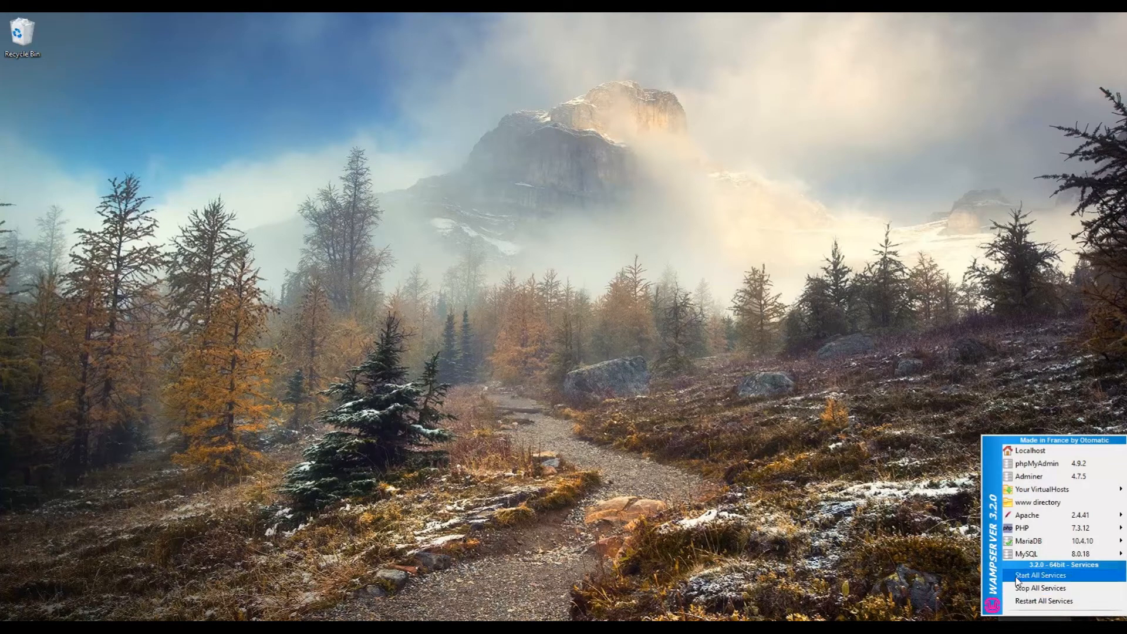
pyautogui.moveTo(1033, 528)
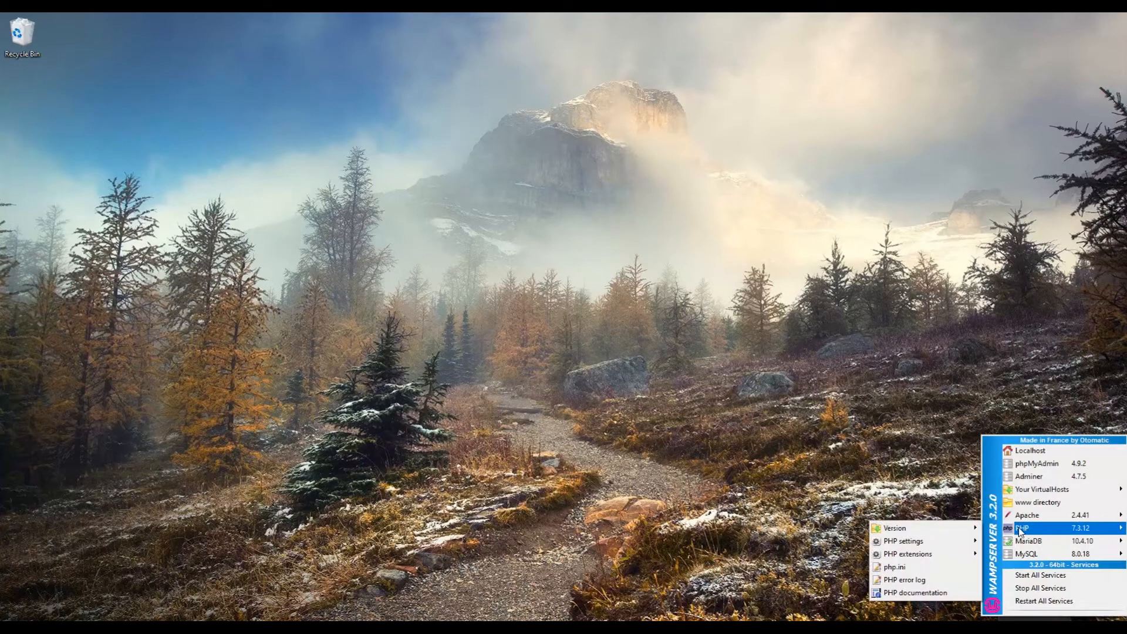
pyautogui.click(933, 568)
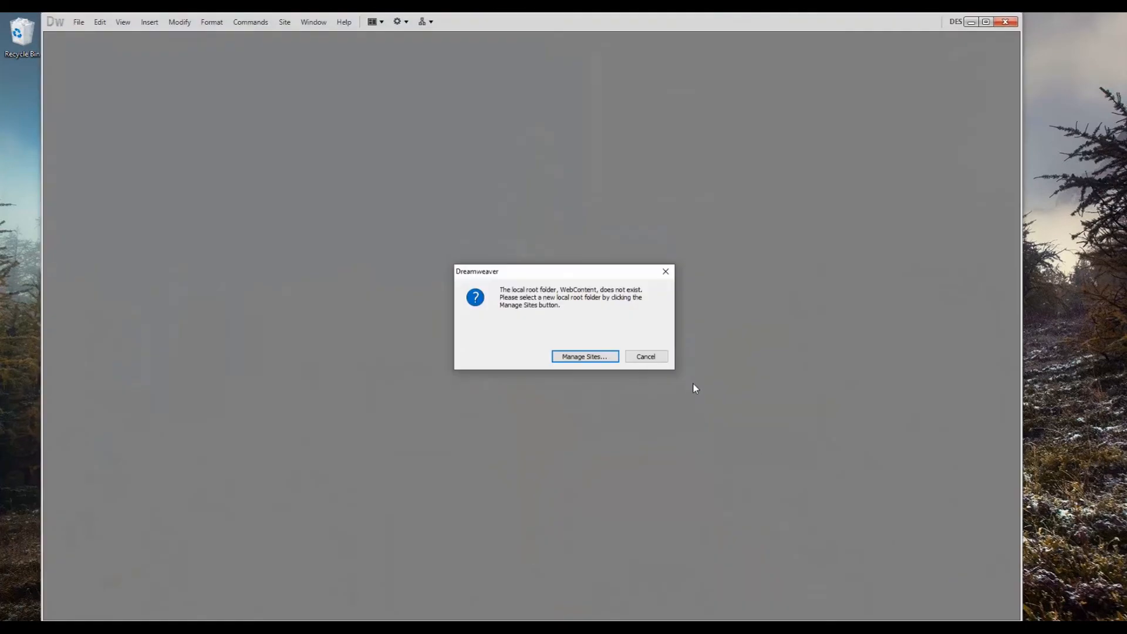
# Step: Search php.ini for "filesize", highlight the File Uploads section heading, and dismiss the search dialog
pyautogui.click(648, 358)
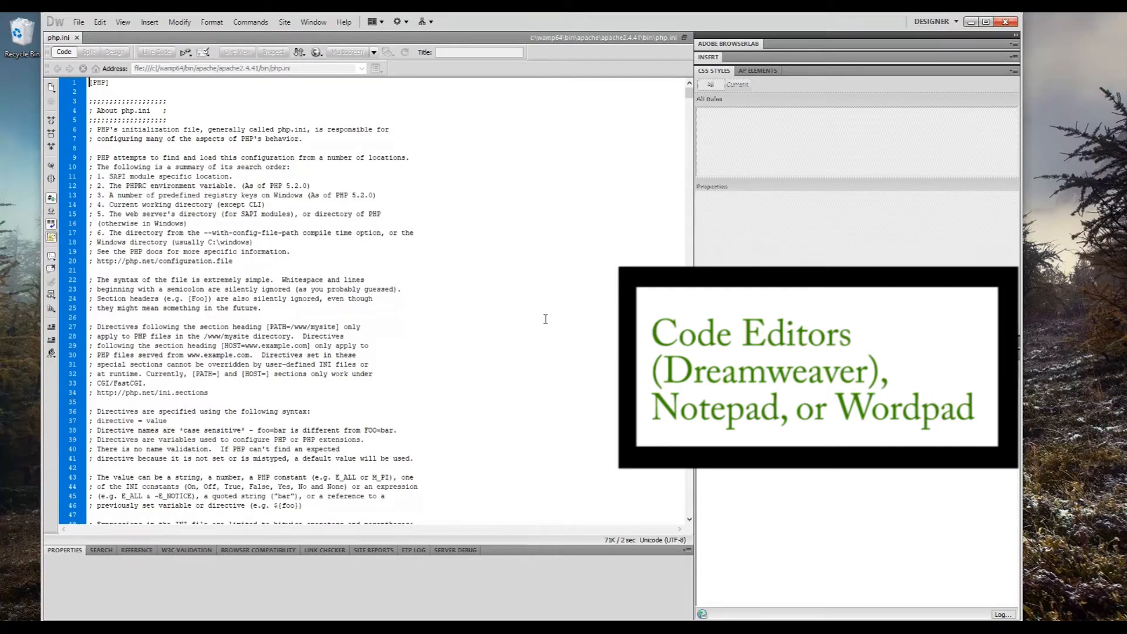
pyautogui.scroll(-8, 545, 319)
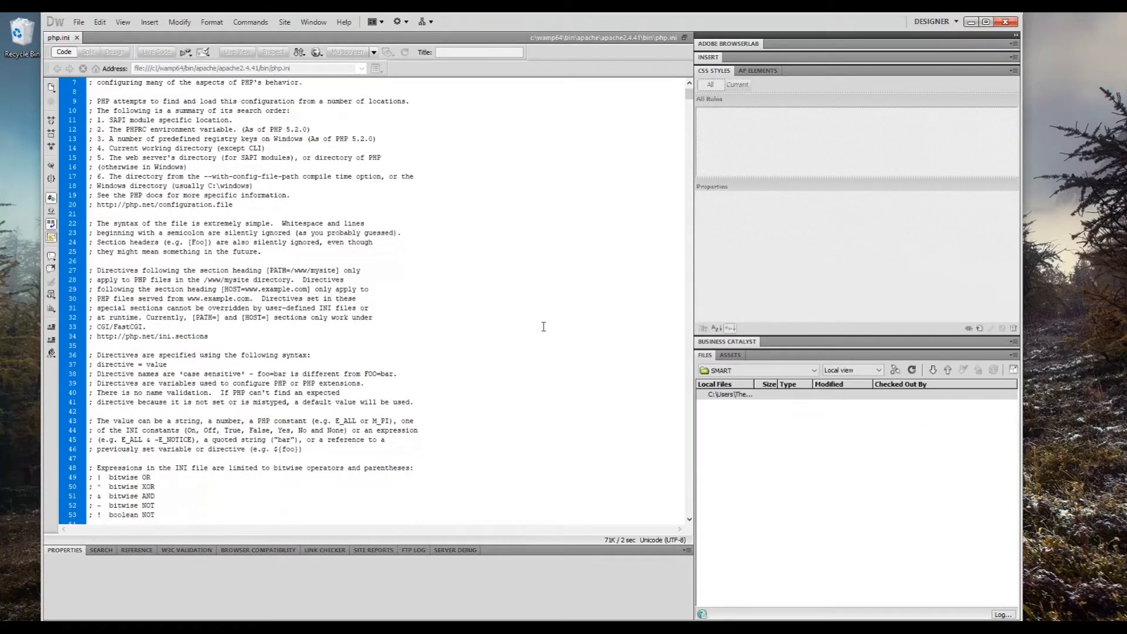
pyautogui.scroll(-4, 542, 327)
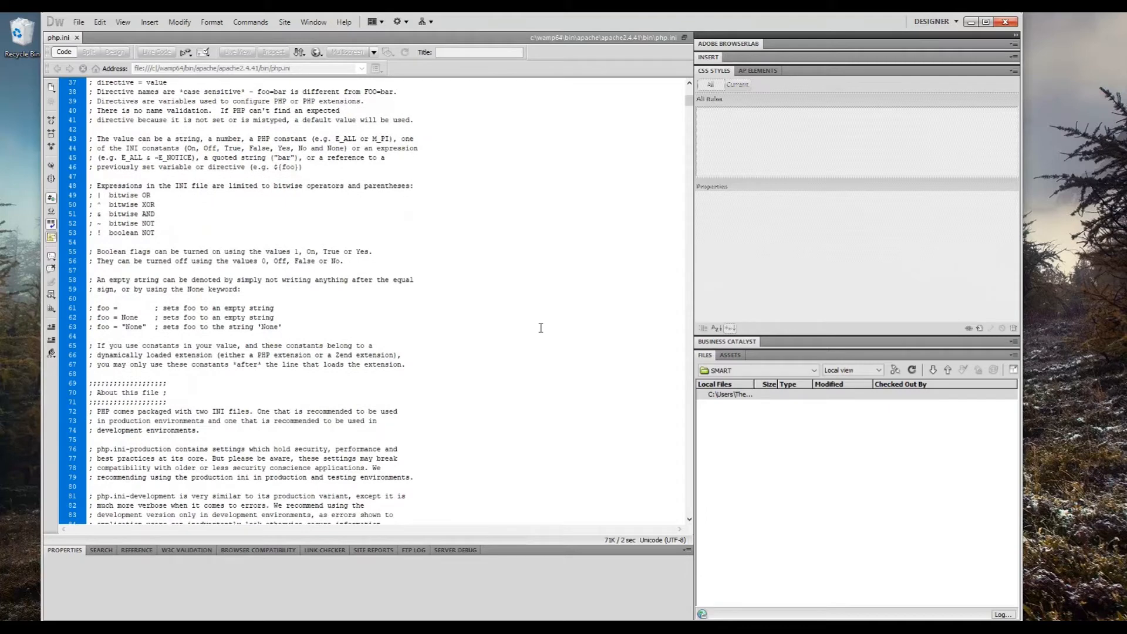
pyautogui.hotkey('ctrl', 'f')
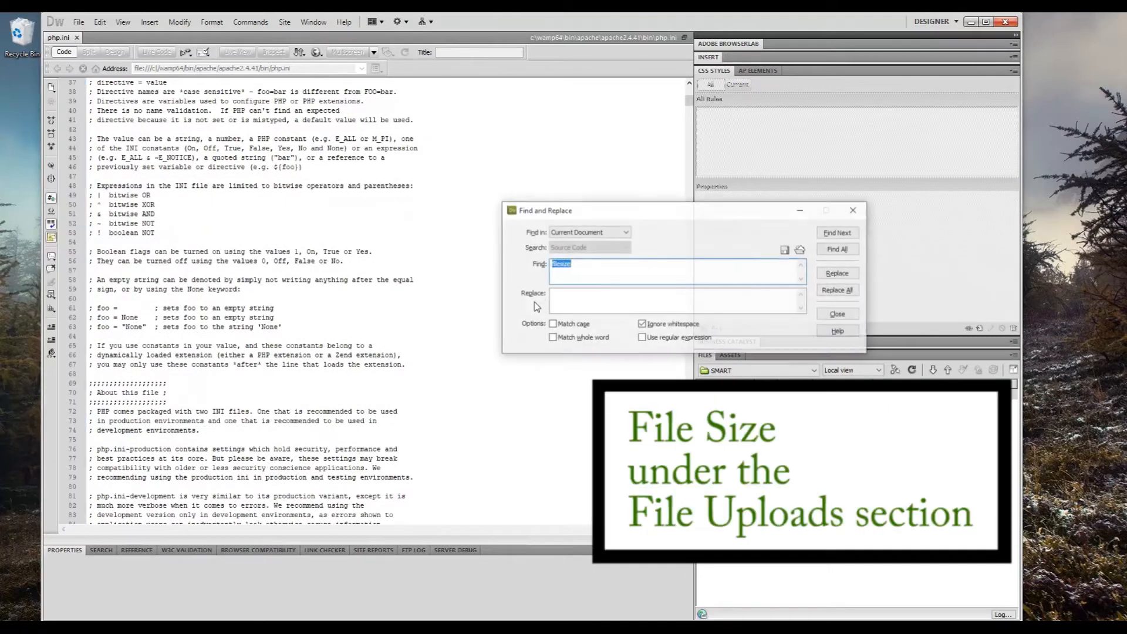
pyautogui.press('Return')
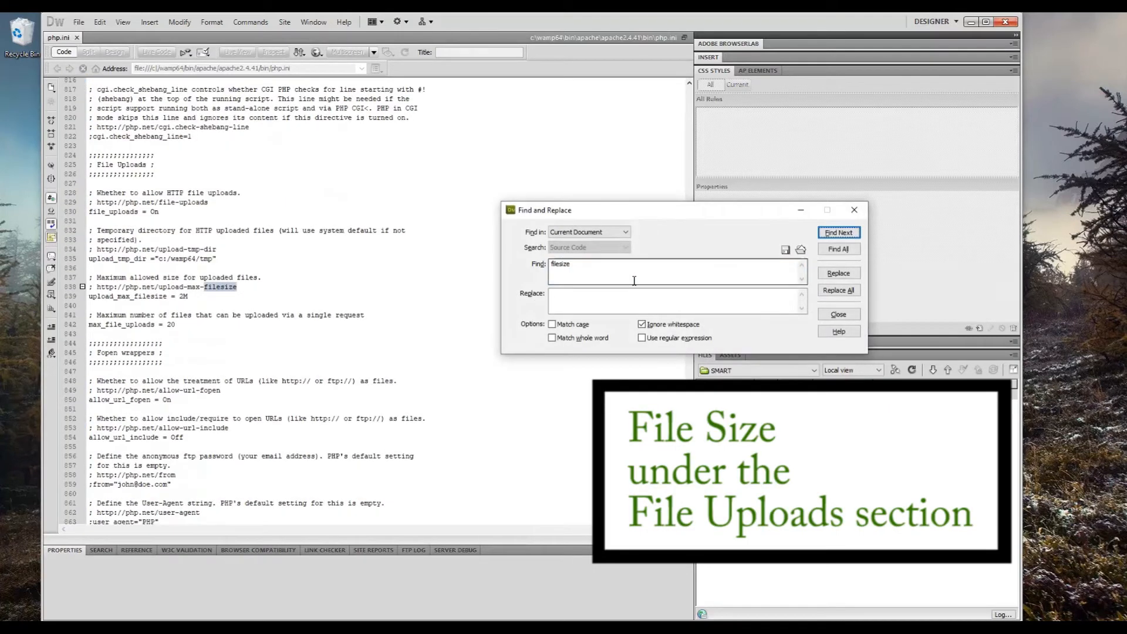
pyautogui.click(234, 163)
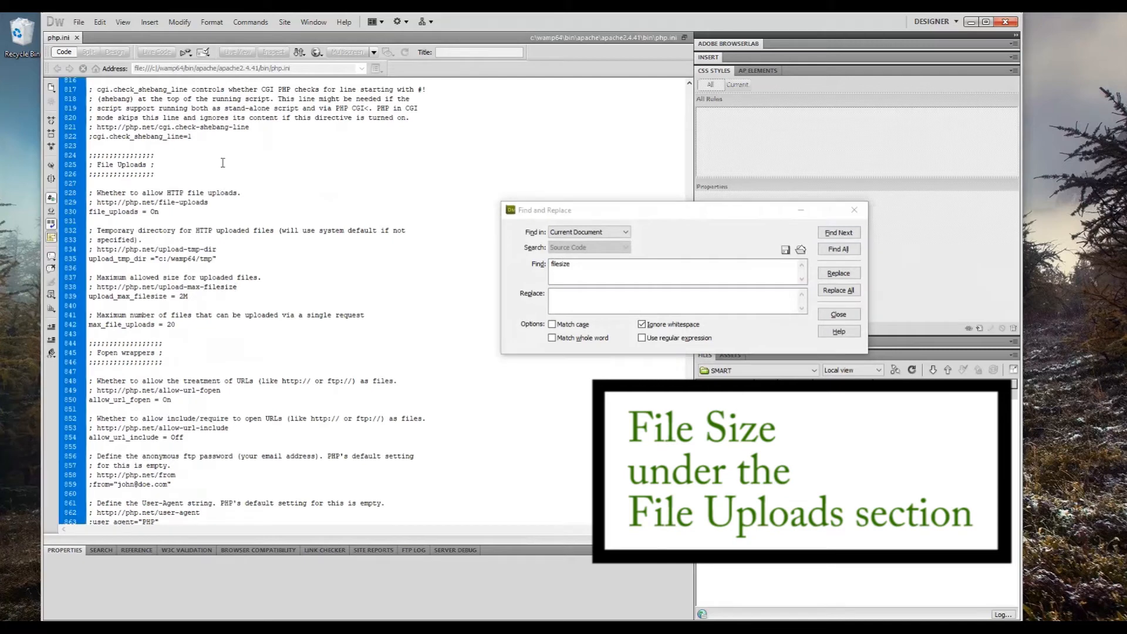
pyautogui.moveTo(164, 165); pyautogui.dragTo(88, 165)
pyautogui.click(856, 211)
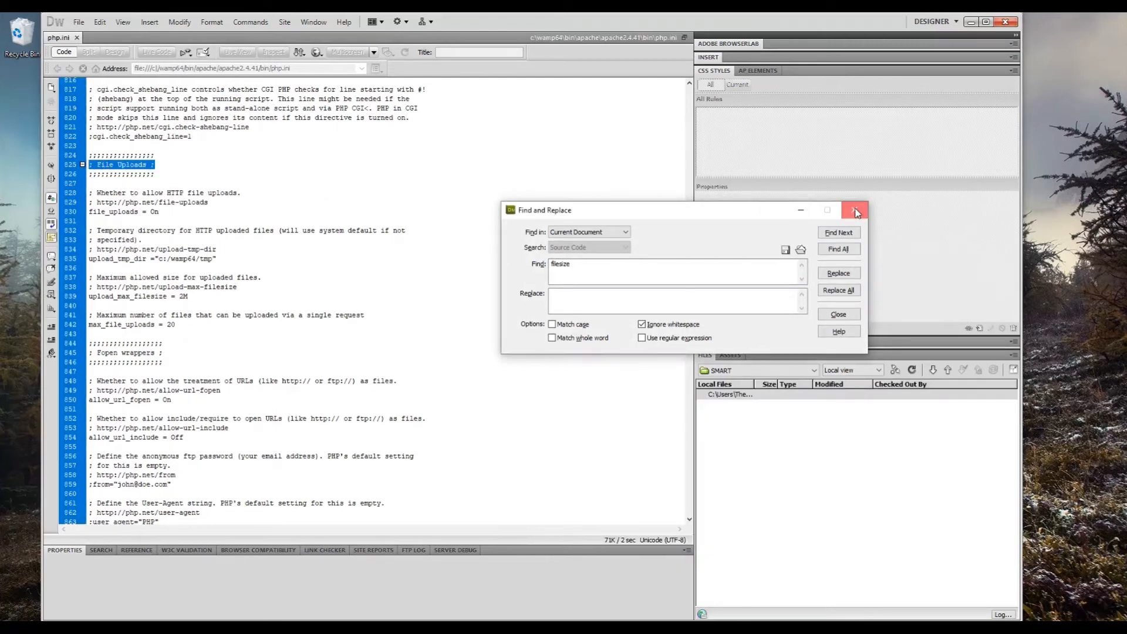
# Step: Set the upload_max_filesize number in the File Uploads section to 50 and save php.ini
pyautogui.doubleClick(183, 296)
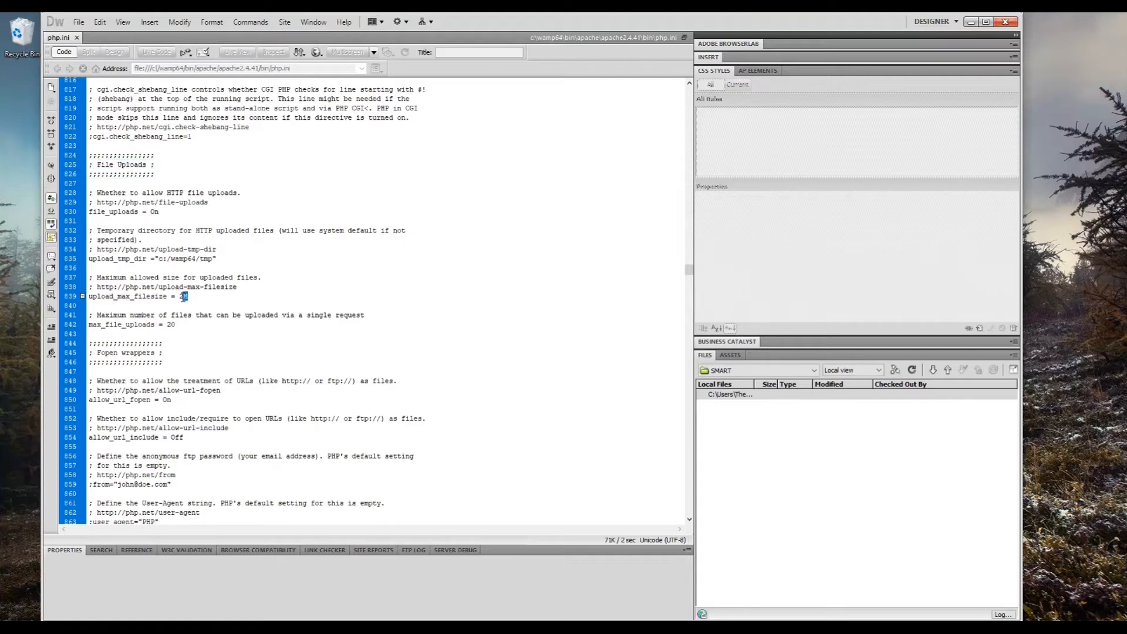
pyautogui.click(228, 313)
pyautogui.press('Delete')
pyautogui.write('50')
pyautogui.click(79, 30)
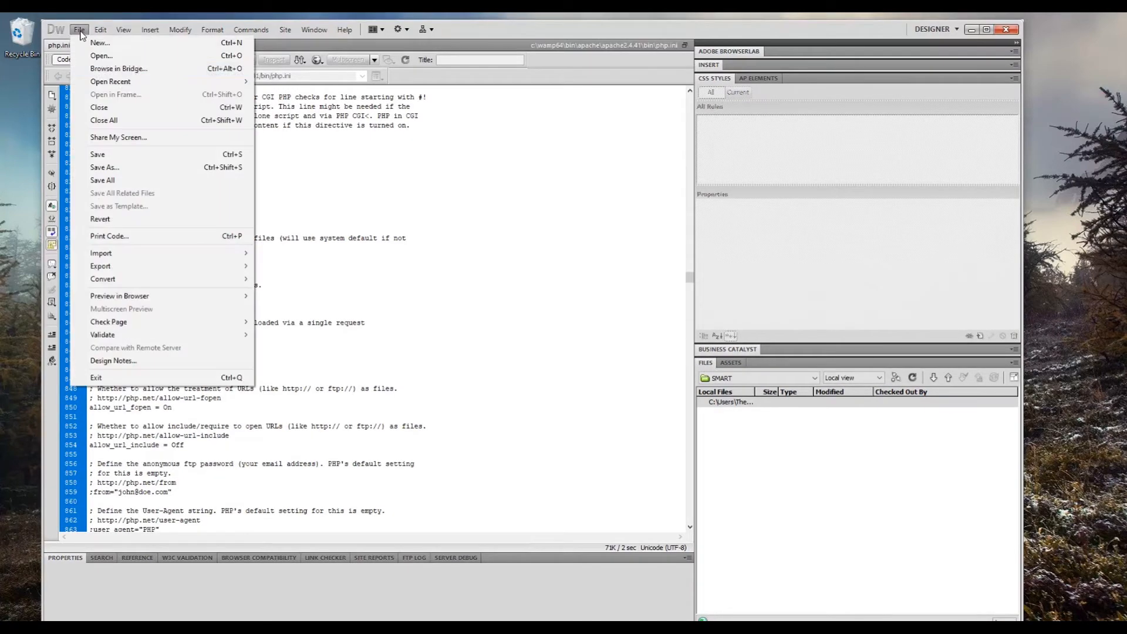
pyautogui.click(135, 154)
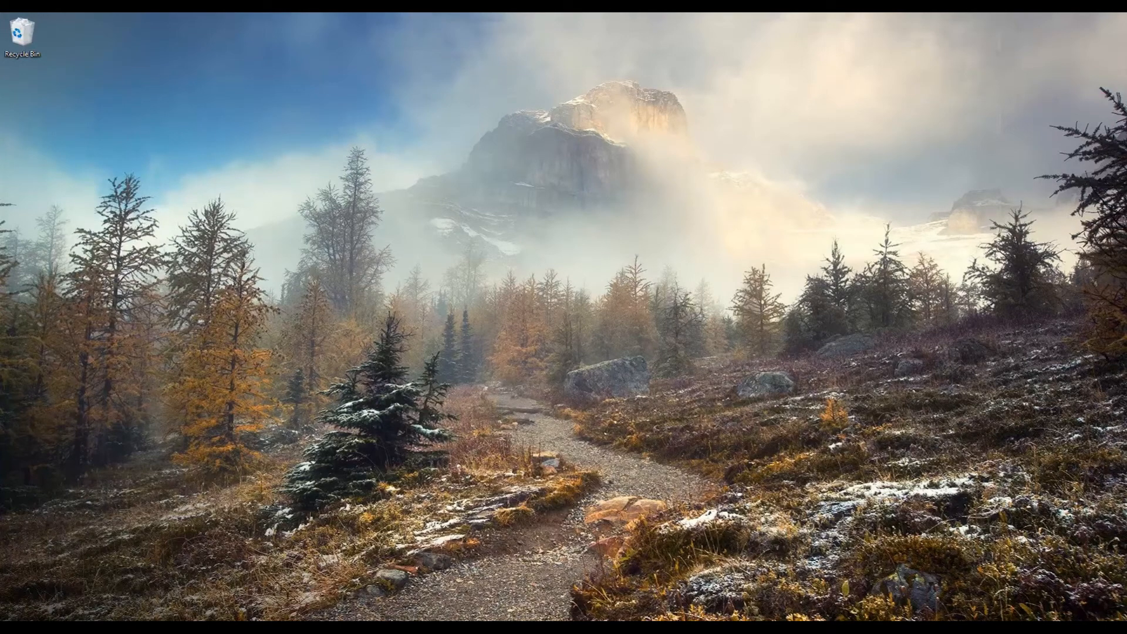
# Step: Restart all WampServer services from the system tray
pyautogui.click(1033, 628)
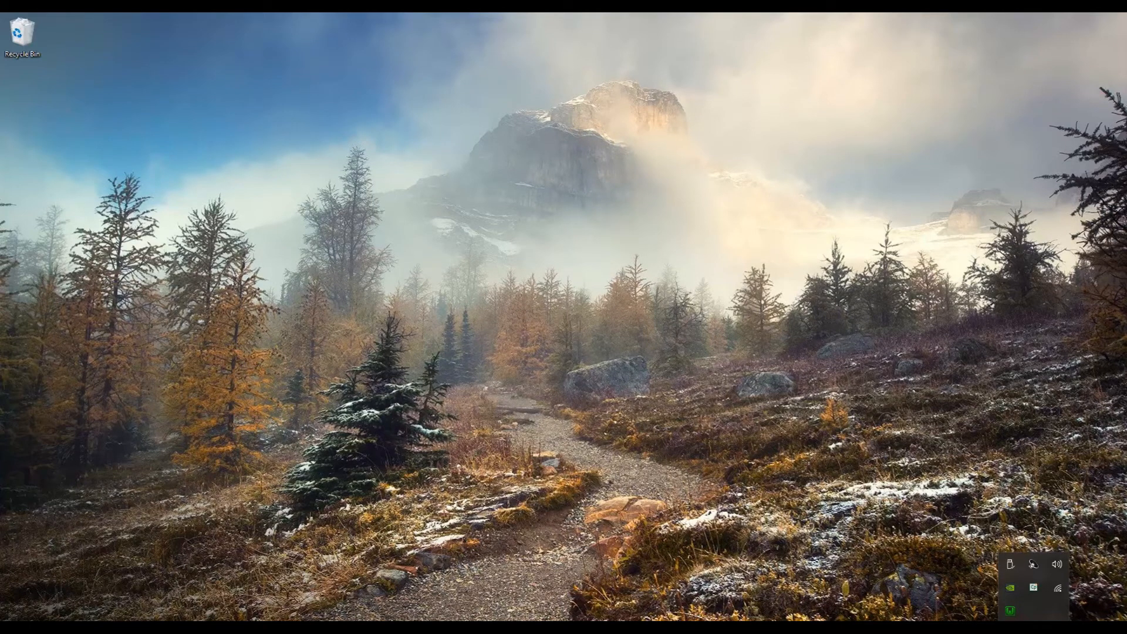
pyautogui.click(1009, 611)
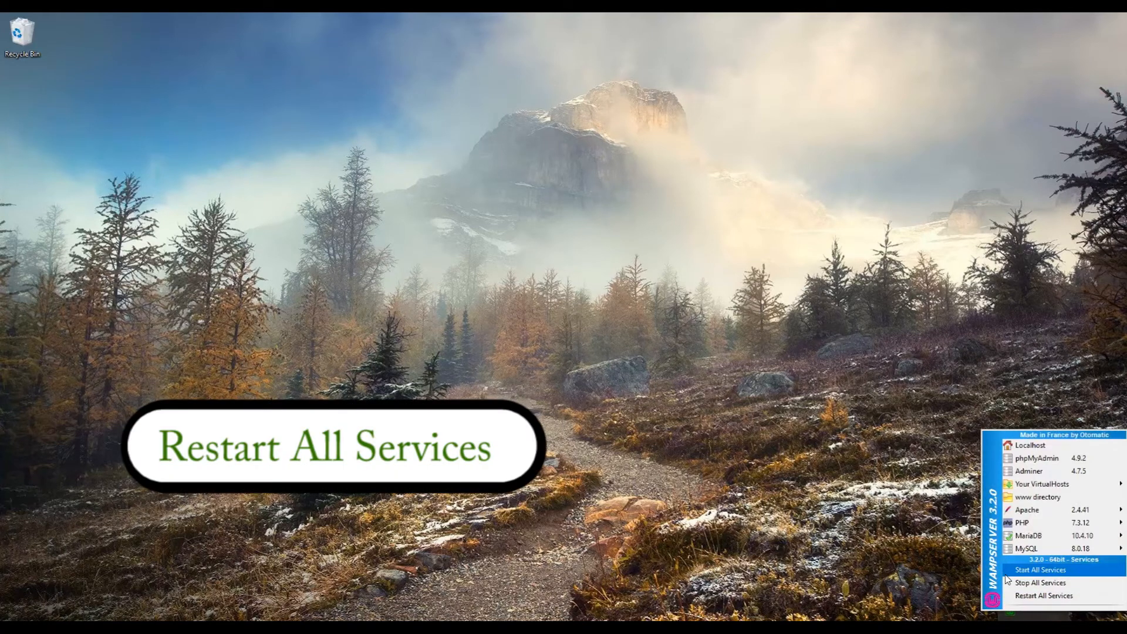
pyautogui.click(1054, 596)
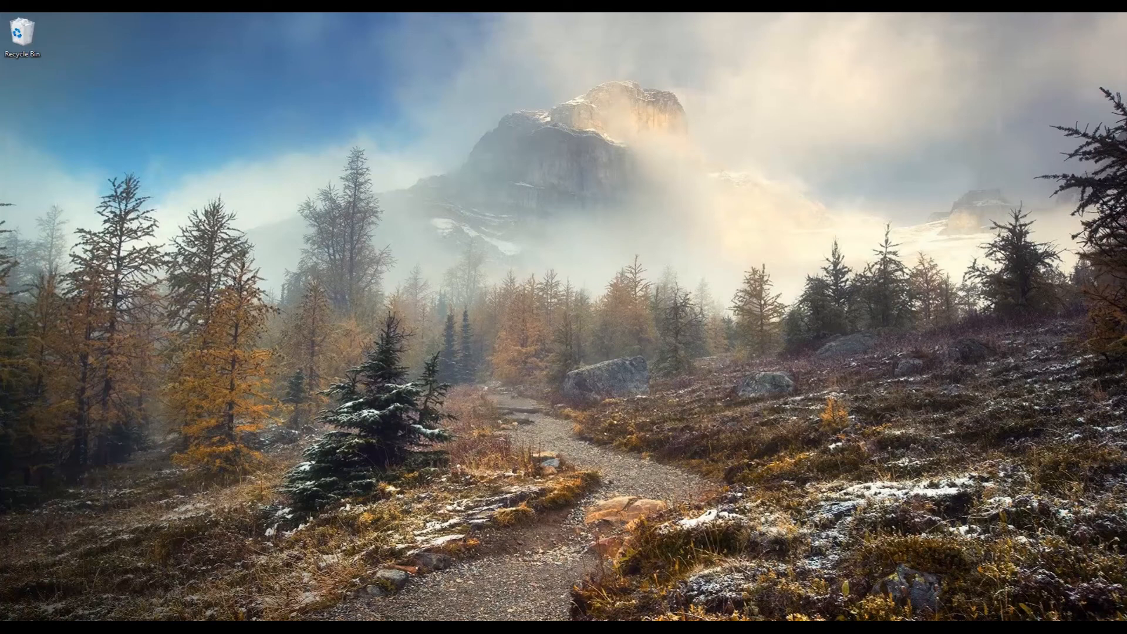
# Step: Launch phpMyAdmin from WampServer in the system tray and load localhost/phpmyadmin/ in the browser
pyautogui.click(1034, 628)
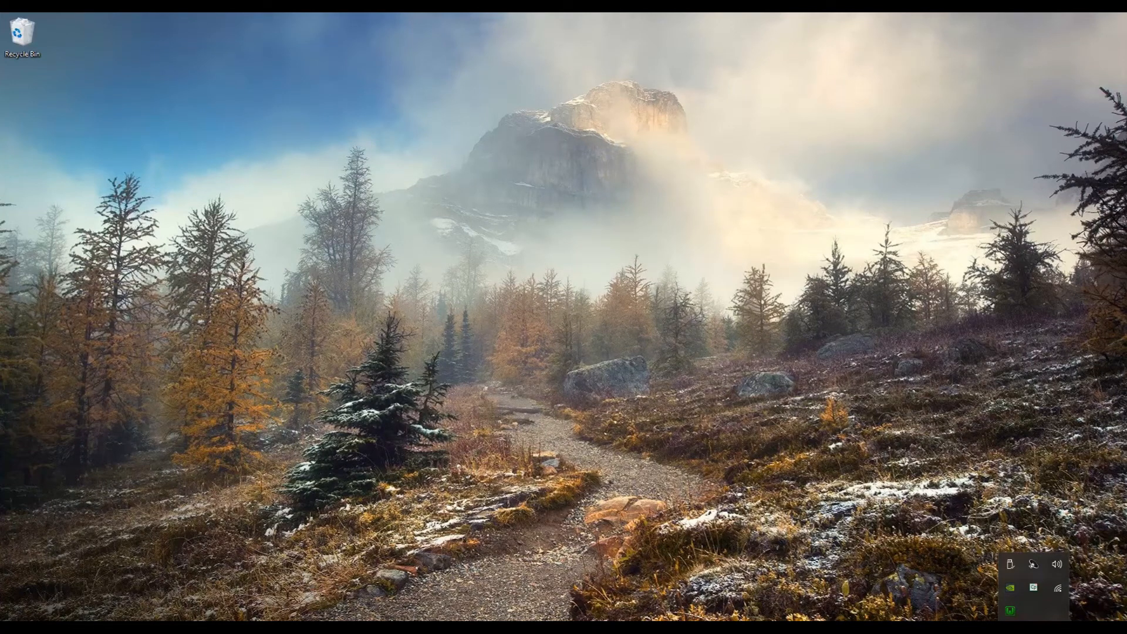
pyautogui.click(1011, 610)
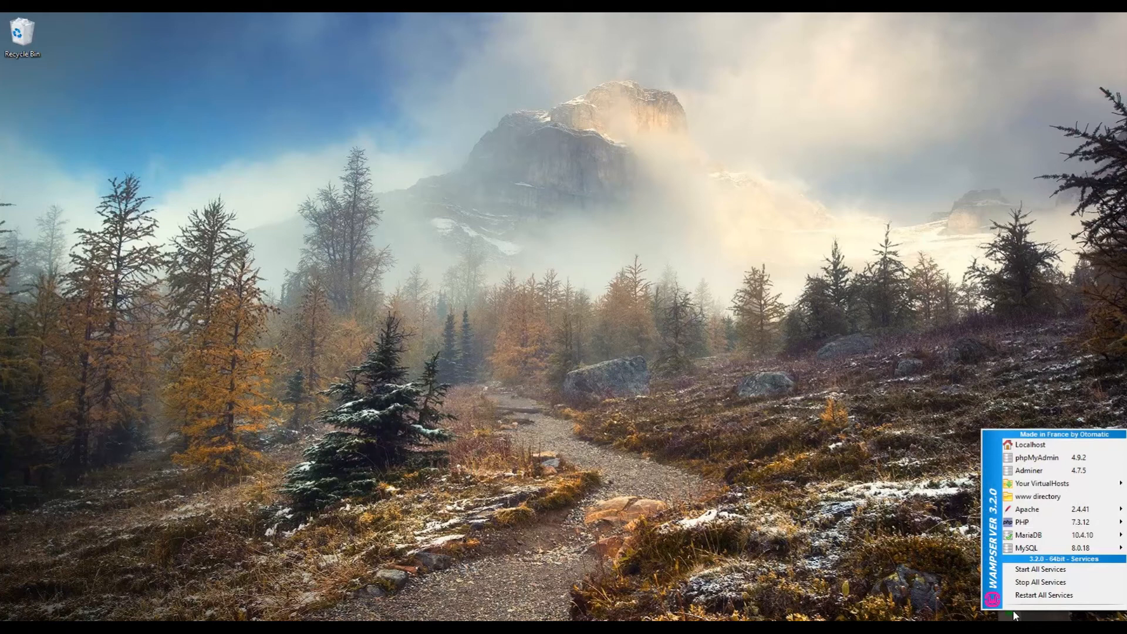
pyautogui.click(1075, 461)
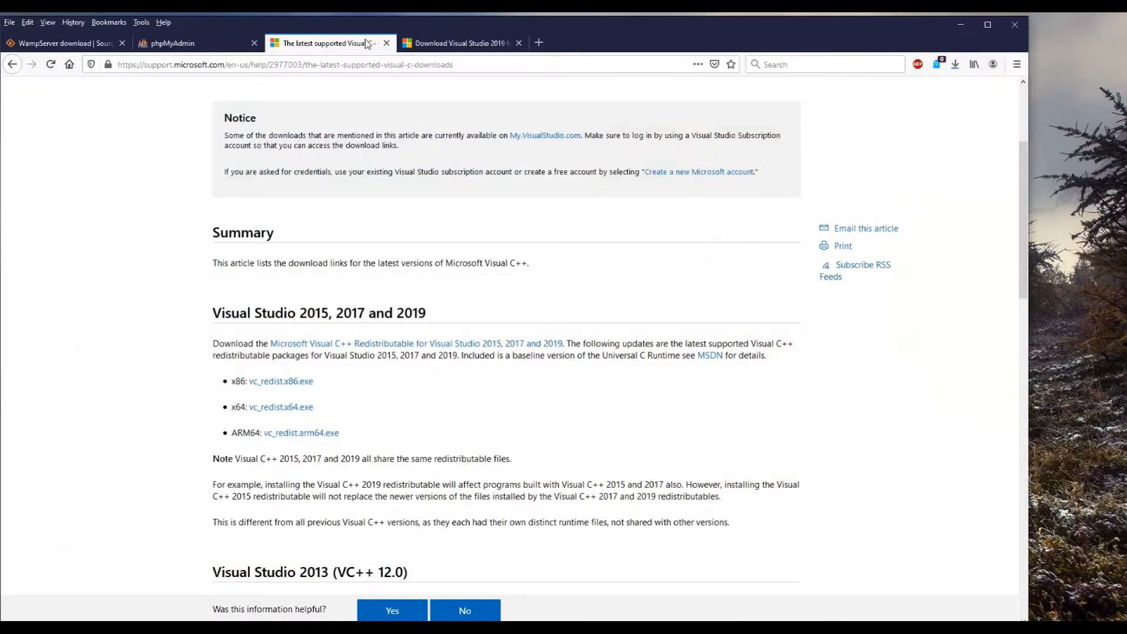
pyautogui.click(305, 63)
pyautogui.write('localhost/phpmyadmin/')
pyautogui.press('Return')
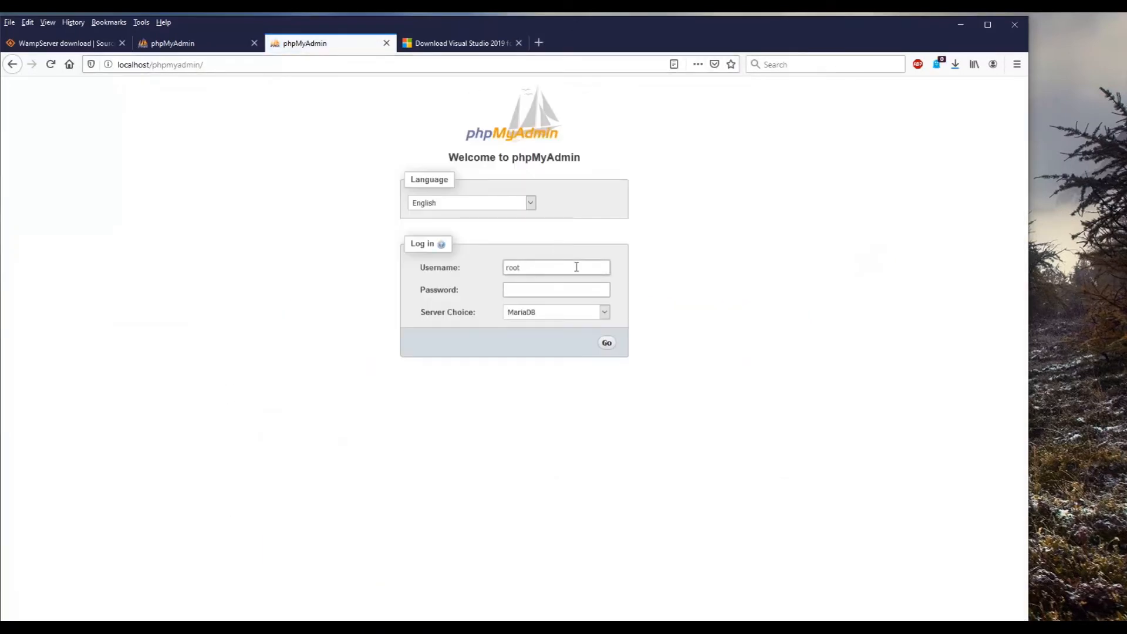
# Step: Close the other browser tabs so that only the localhost/phpmyadmin/ login page stays open
pyautogui.click(519, 42)
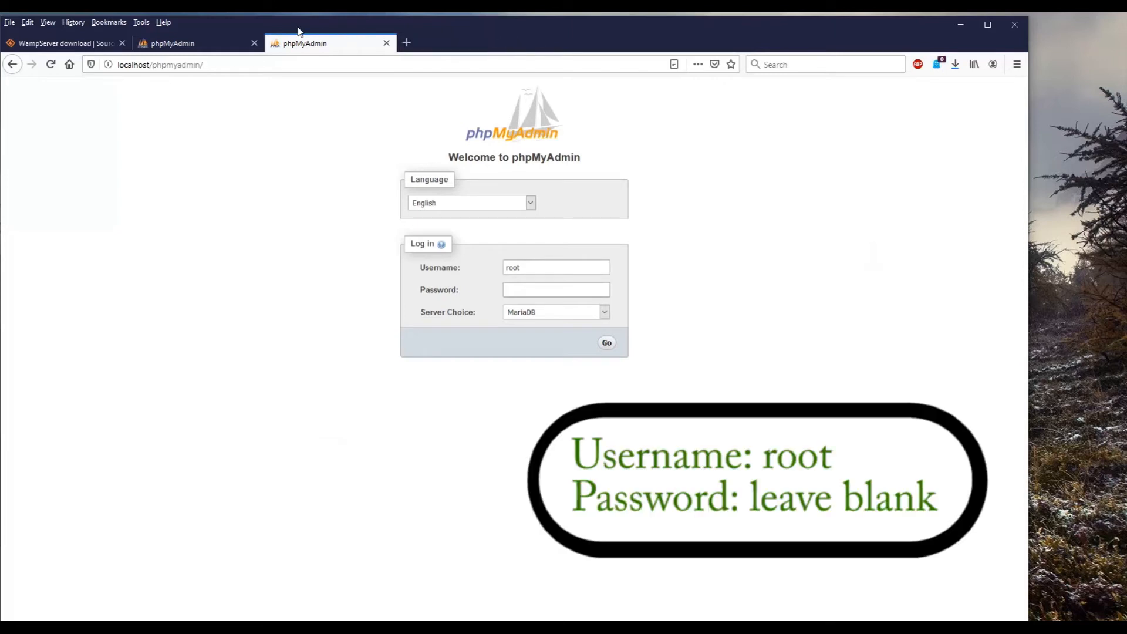
pyautogui.click(254, 43)
pyautogui.click(122, 43)
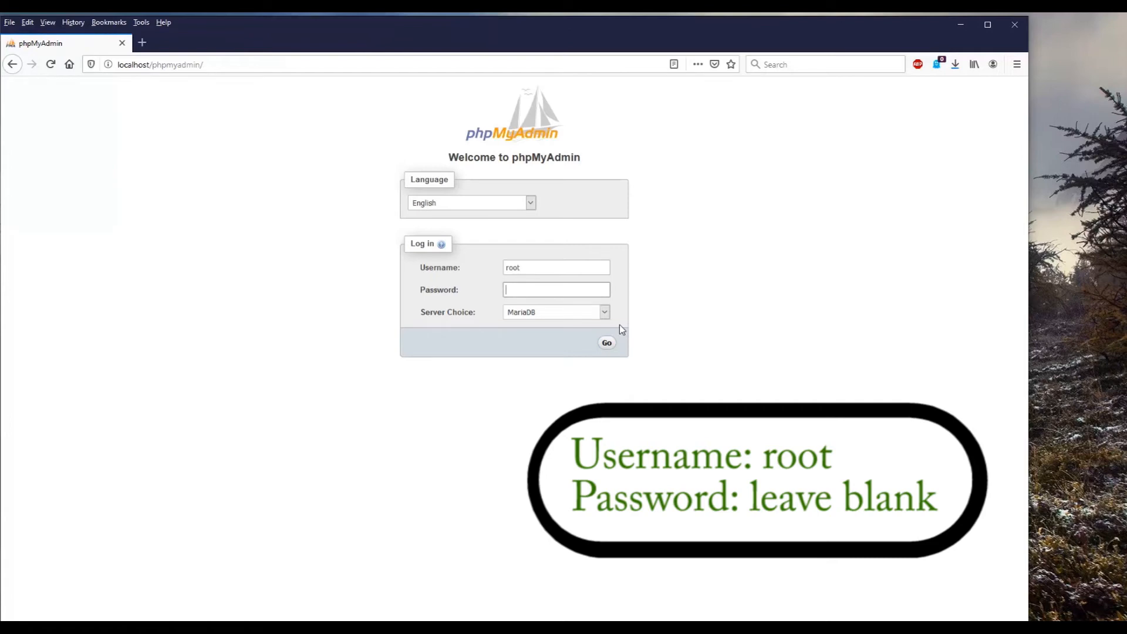
# Step: Log in to phpMyAdmin as root with a blank password, using MariaDB as the server choice
pyautogui.click(598, 313)
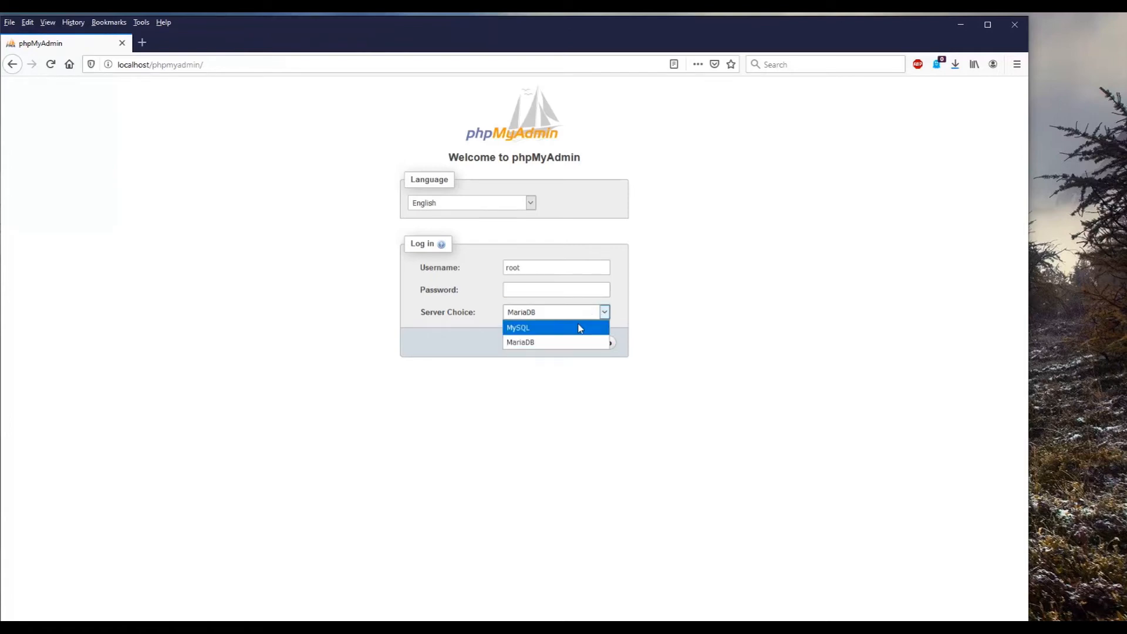
pyautogui.click(569, 343)
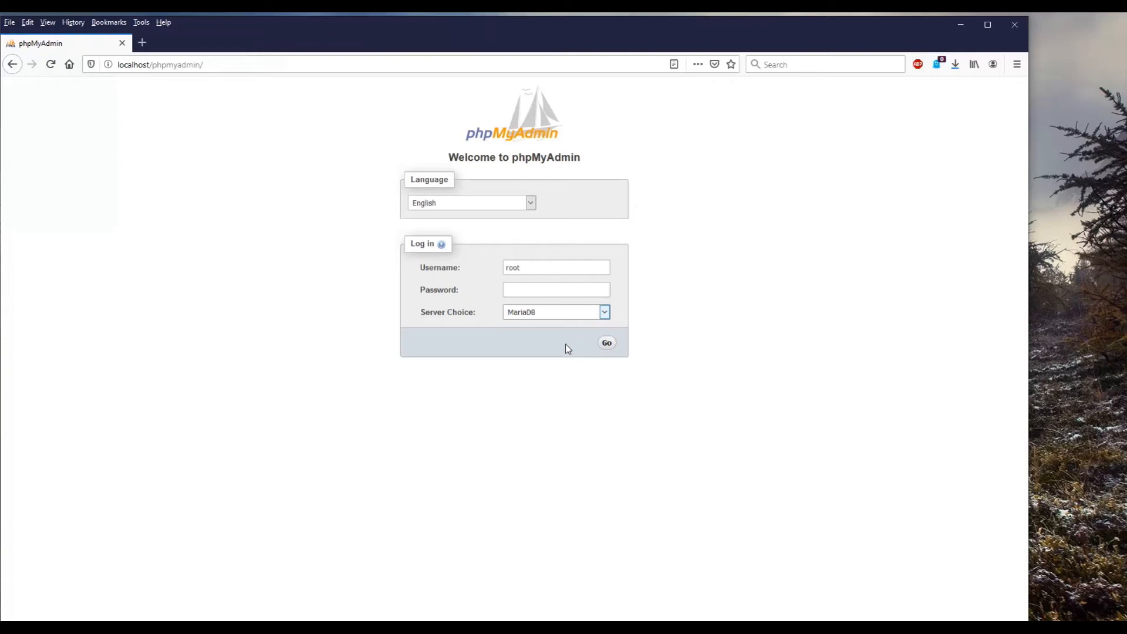
pyautogui.click(607, 345)
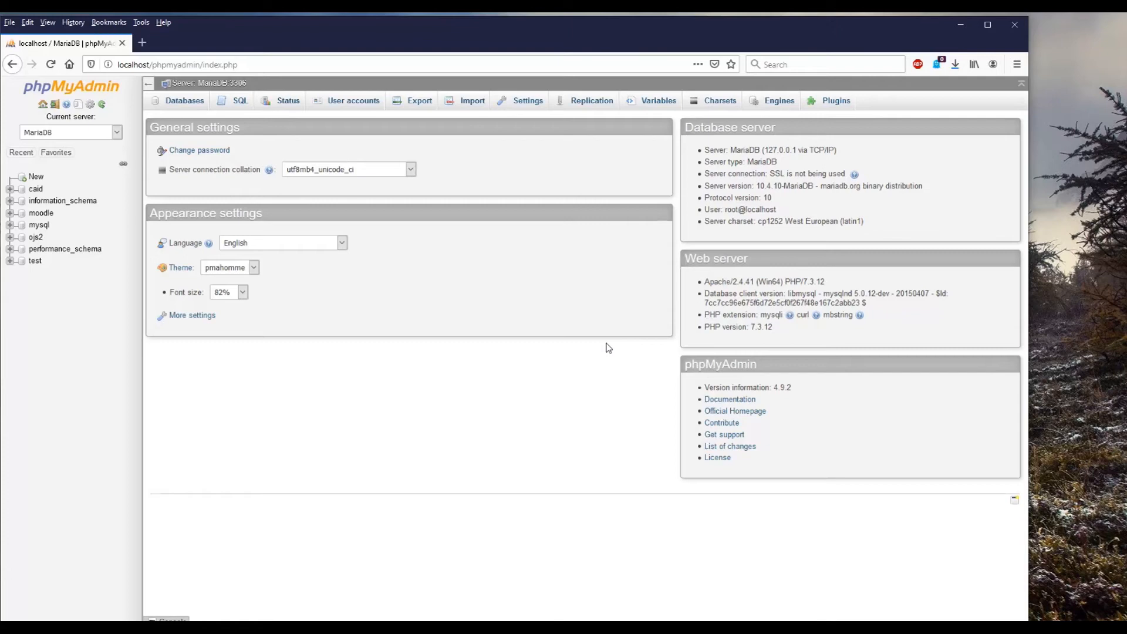
# Step: Start a new database and enter mywebsitetest as its name
pyautogui.click(35, 176)
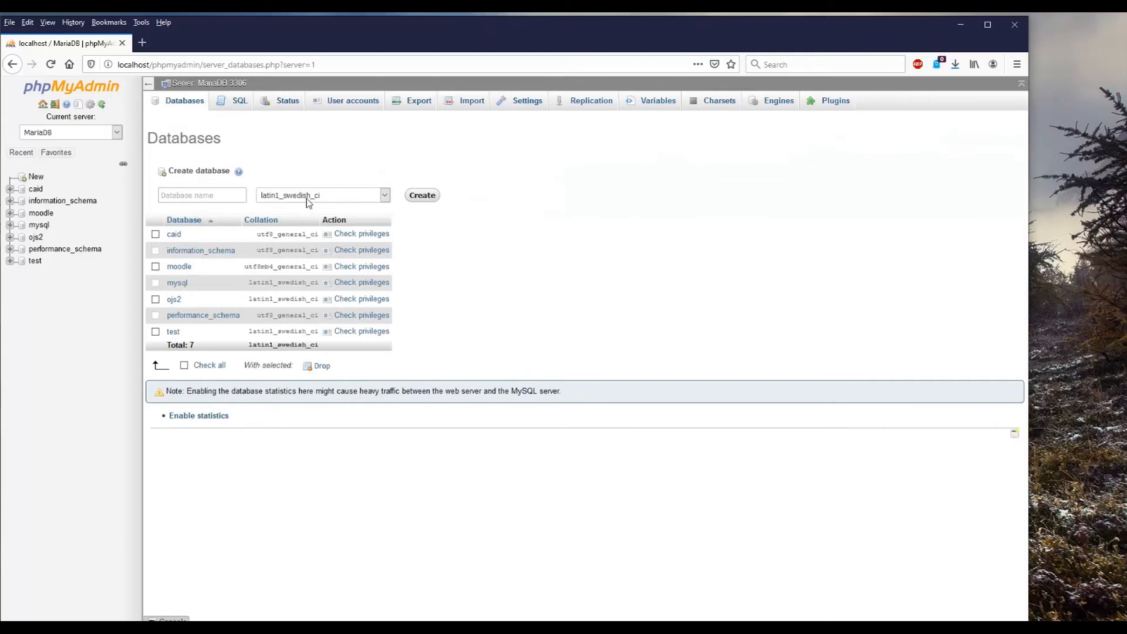
pyautogui.click(202, 193)
pyautogui.write('mywebsitetest')
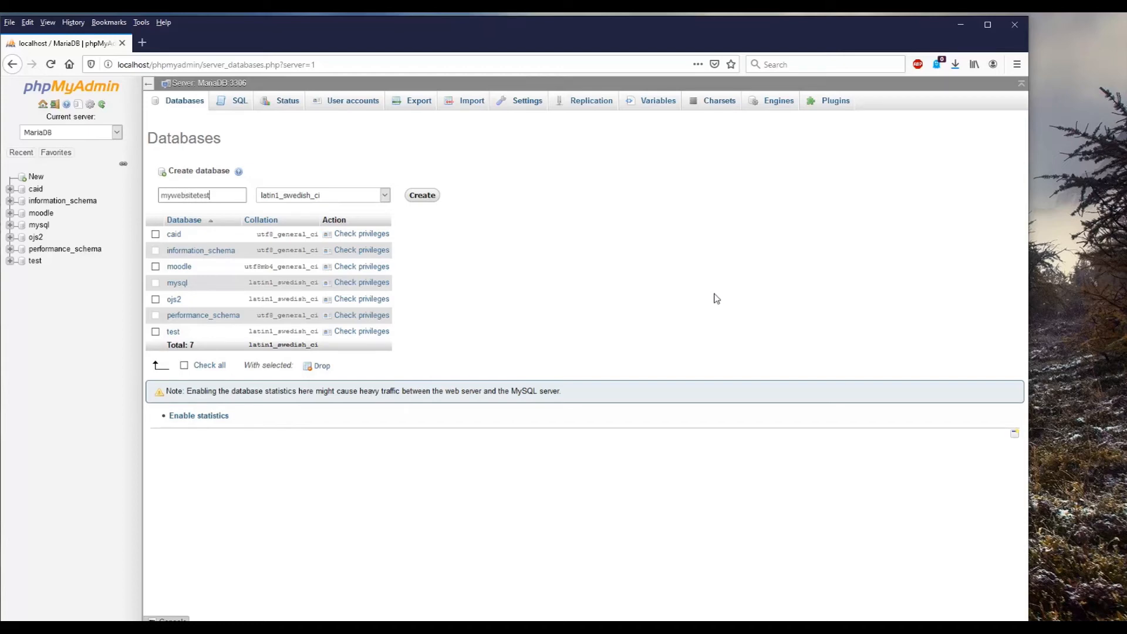
# Step: Choose the utf8_general_ci collation for the mywebsitetest database and create it
pyautogui.click(360, 194)
pyautogui.moveTo(388, 306); pyautogui.dragTo(401, 441)
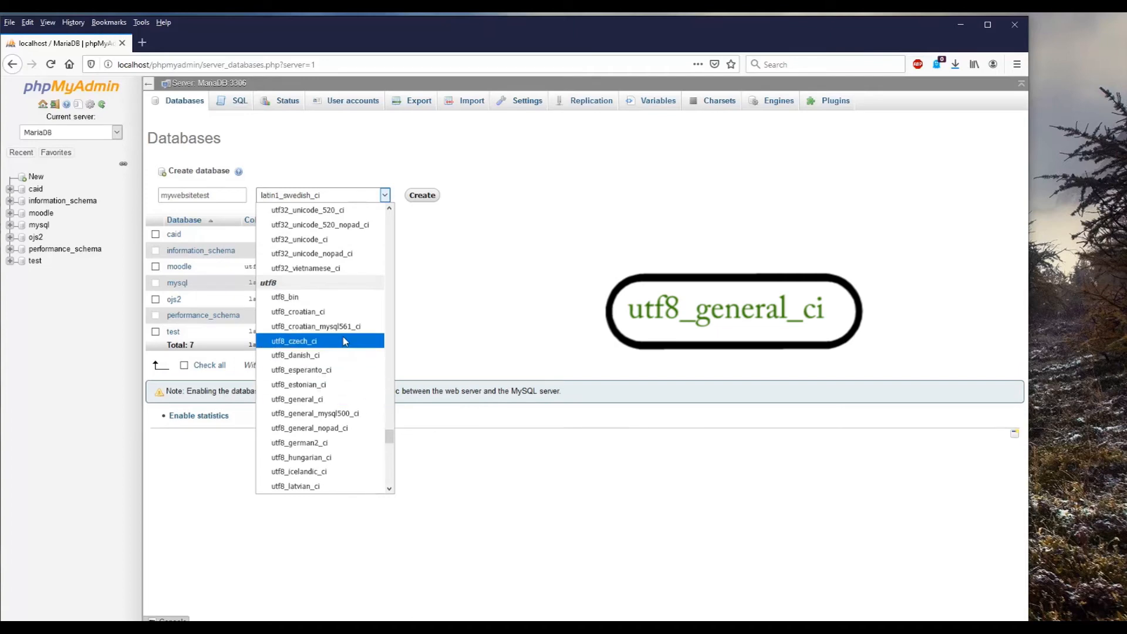
pyautogui.click(356, 400)
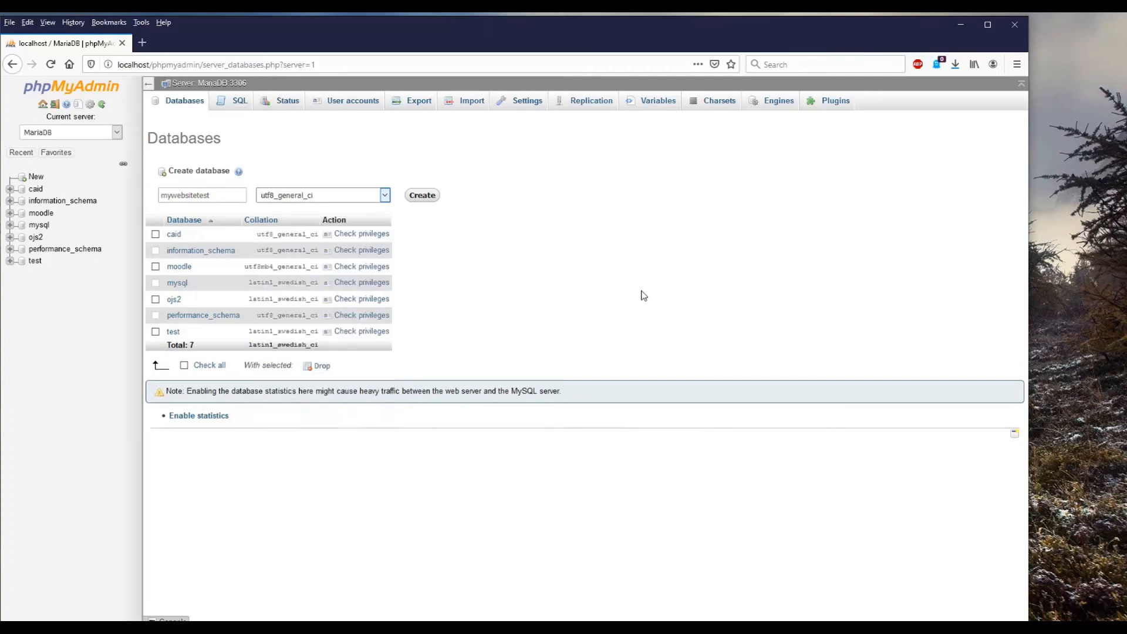
pyautogui.click(385, 198)
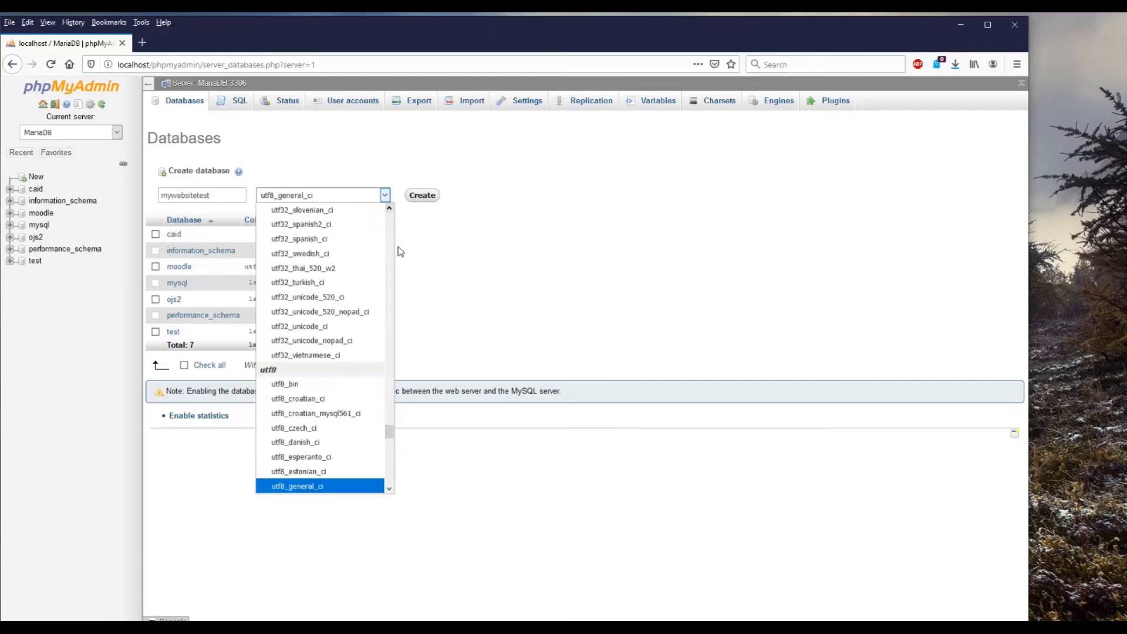
pyautogui.moveTo(389, 431)
pyautogui.mouseDown()
pyautogui.moveTo(397, 406)
pyautogui.moveTo(395, 467)
pyautogui.moveTo(402, 440)
pyautogui.mouseUp()
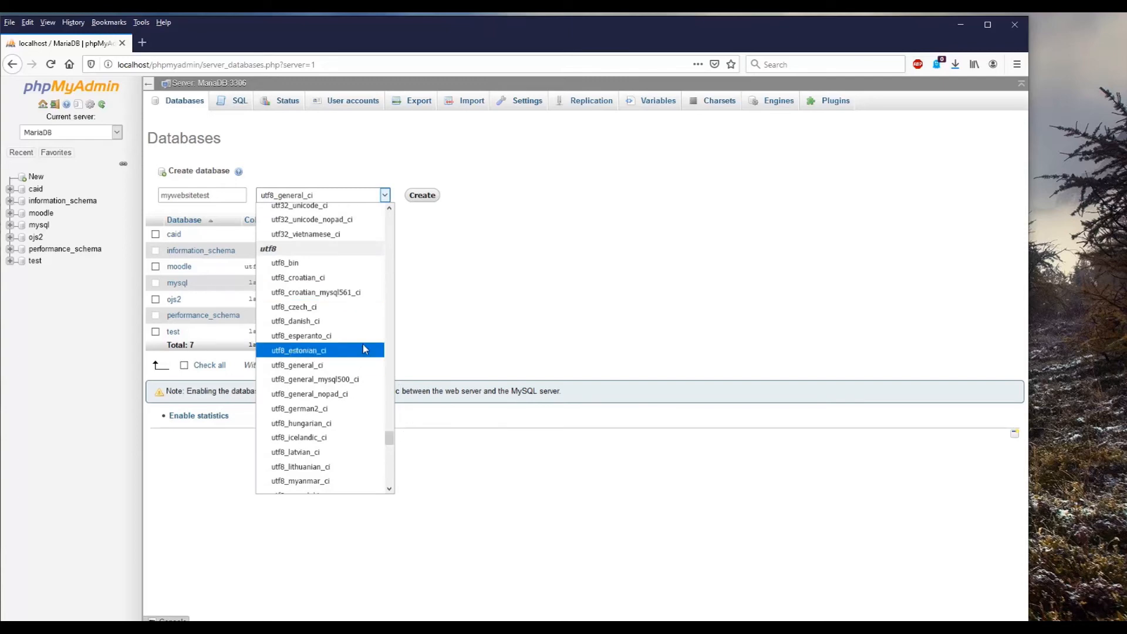
pyautogui.click(354, 364)
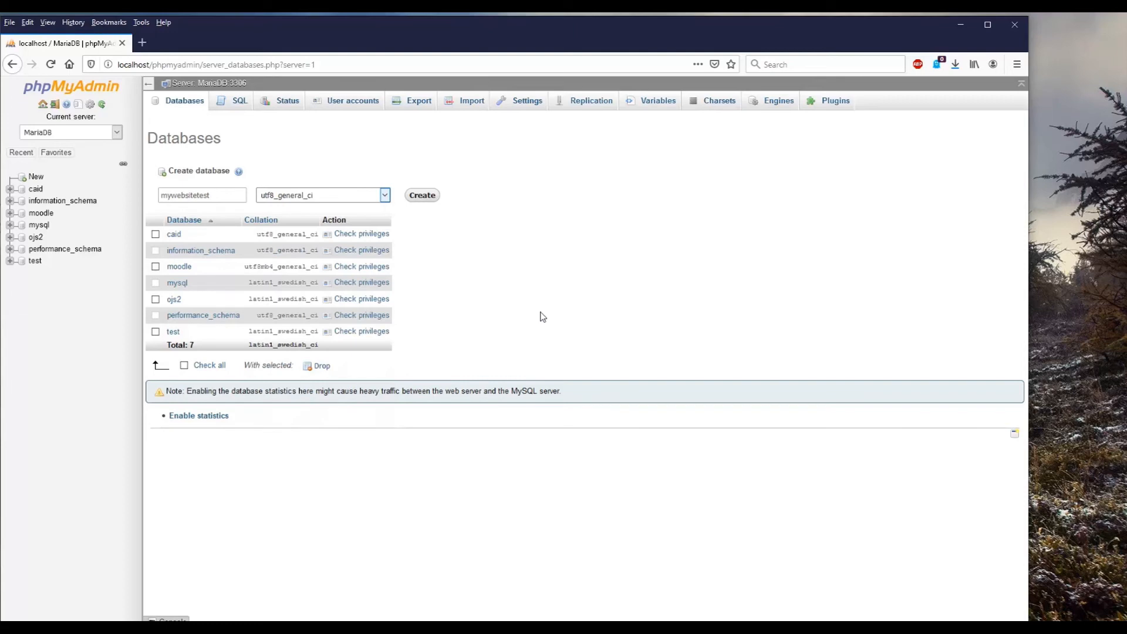
pyautogui.click(423, 196)
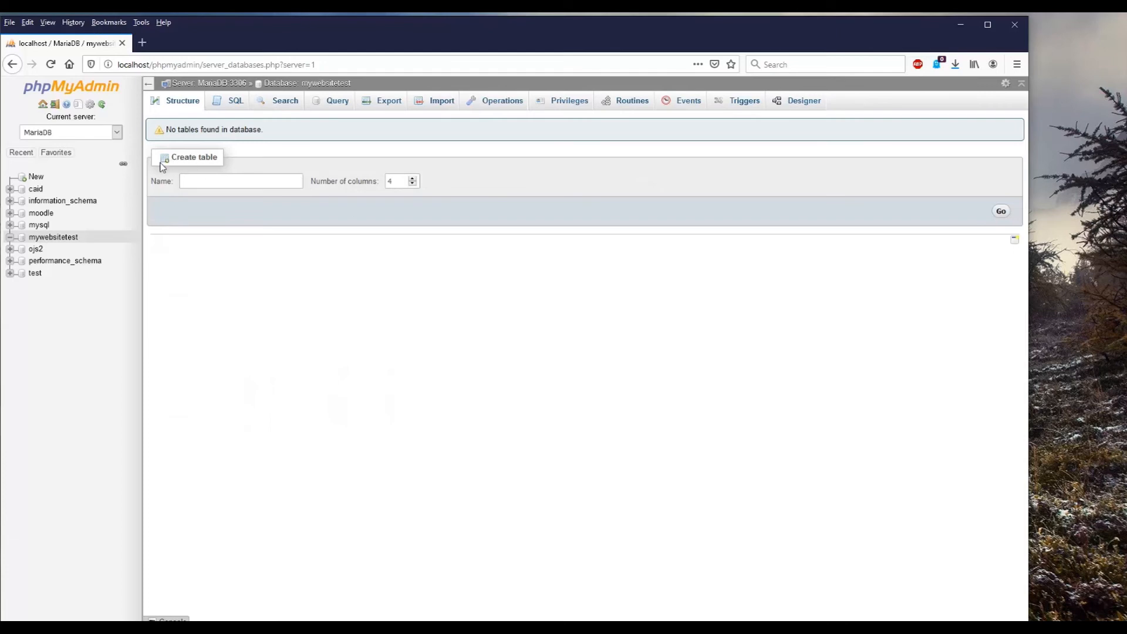
# Step: Leave the new database without adding a table, minimize the browser, and bring up the hidden system tray icons
pyautogui.click(207, 187)
pyautogui.click(705, 316)
pyautogui.click(963, 24)
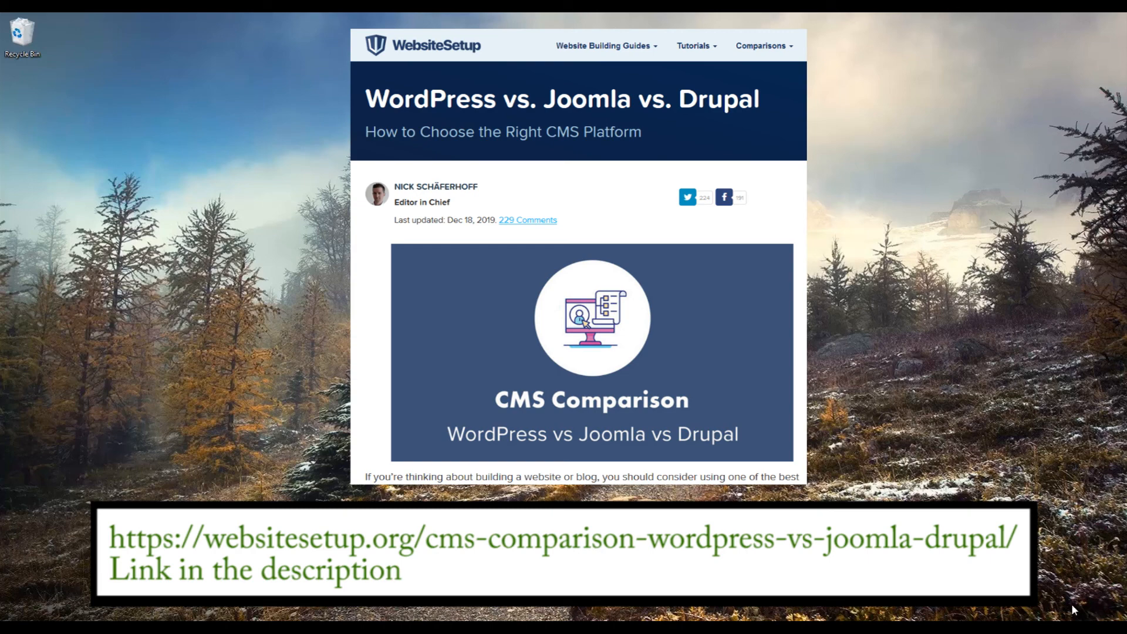
pyautogui.click(1033, 629)
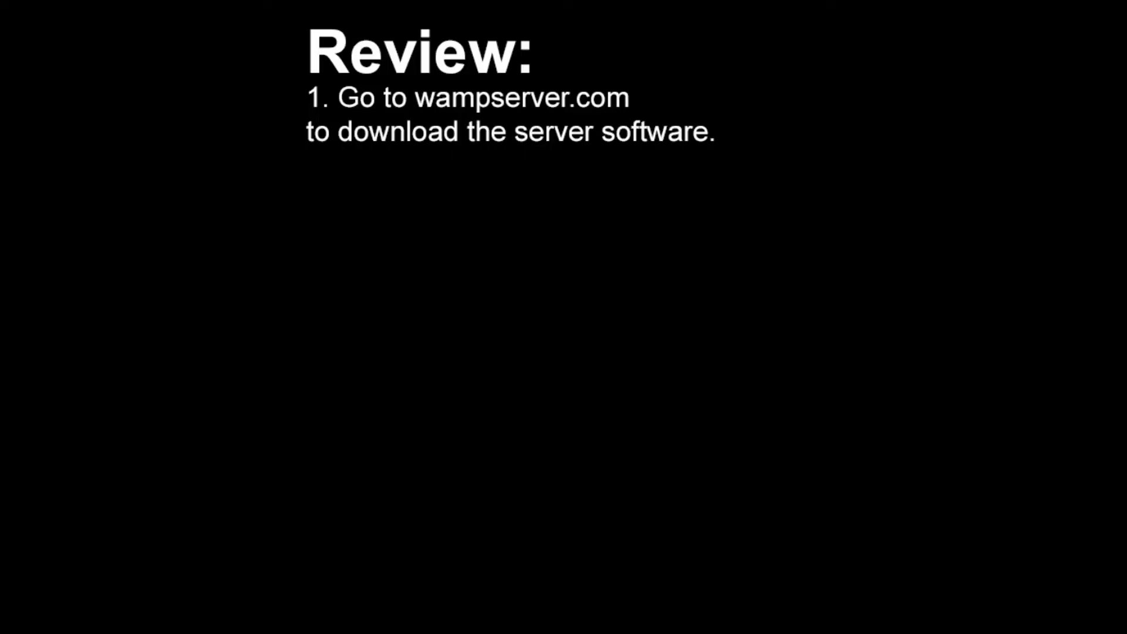